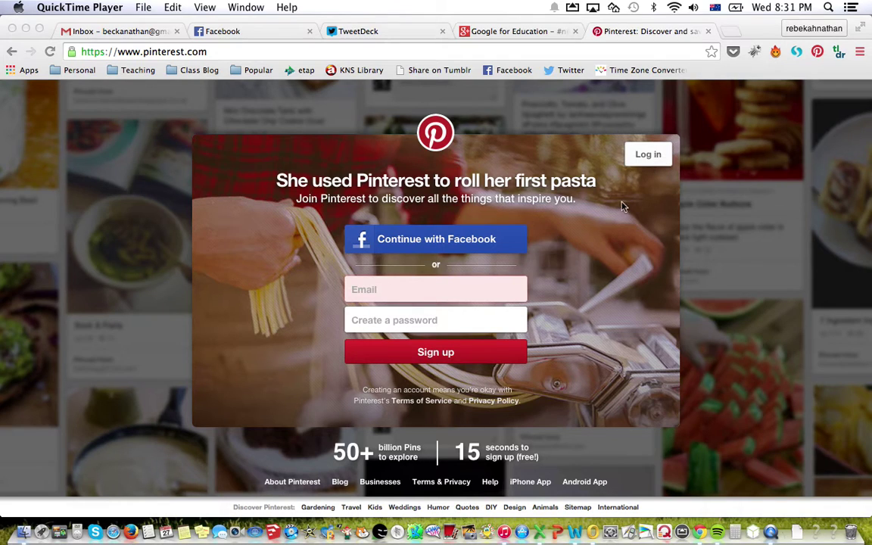
Go from the Pinterest sign-up screen to the log-in page.
{"action": "left_click", "coordinate": [649, 159]}
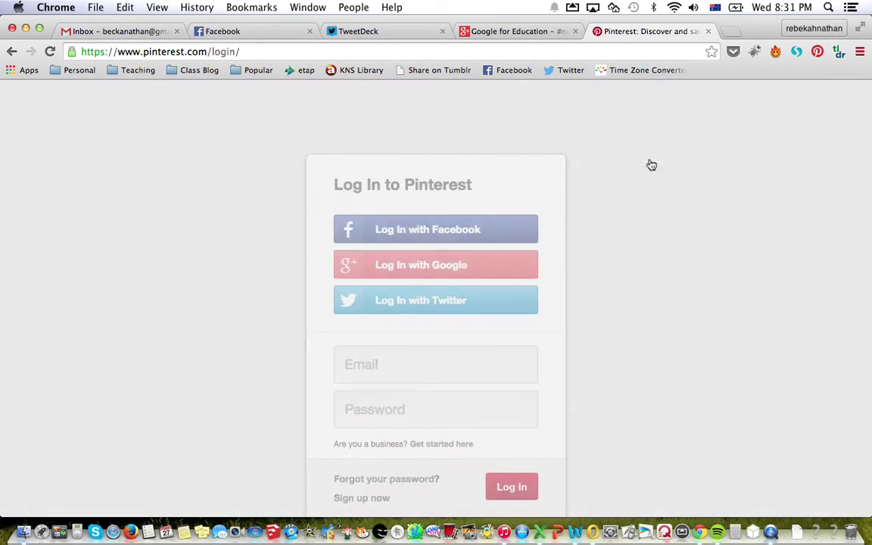
Log in to the Room 27 class account with its e-mail address and password.
{"action": "left_click", "coordinate": [377, 359]}
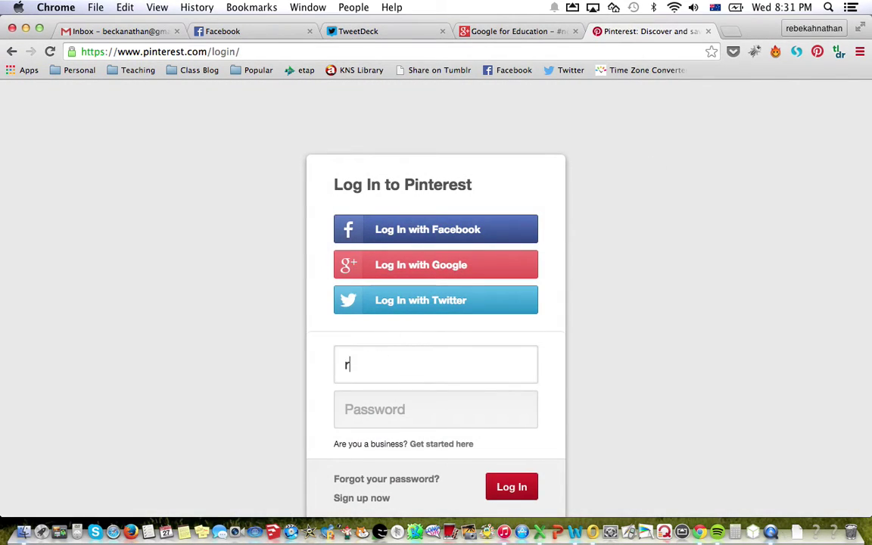
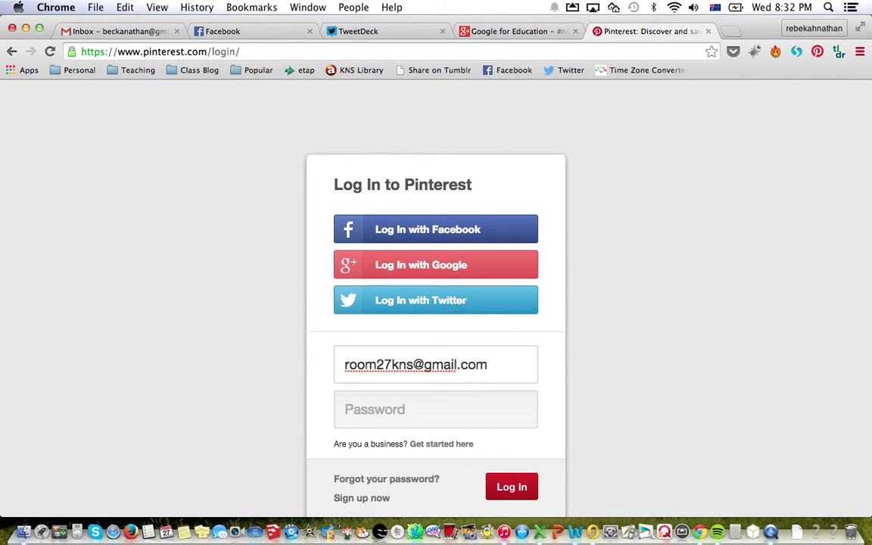
{"action": "key", "text": "Tab"}
{"action": "type", "text": "****"}
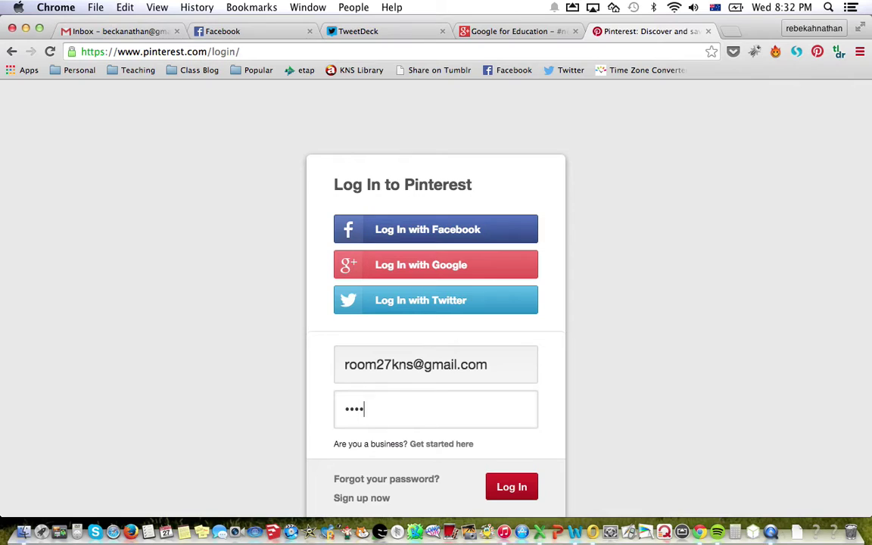
{"action": "type", "text": "*******"}
{"action": "key", "text": "Return"}
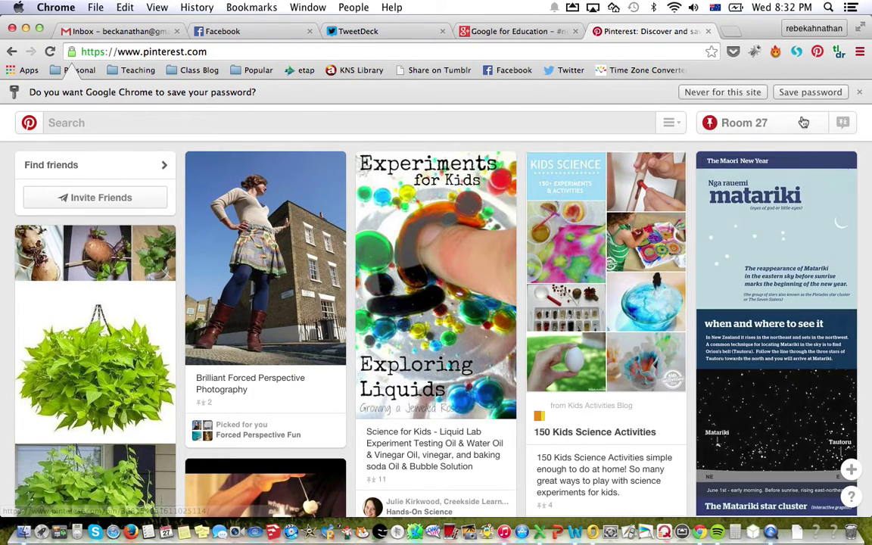
Dismiss Chrome's save-password bar and browse the home feed of science pins.
{"action": "left_click", "coordinate": [860, 93]}
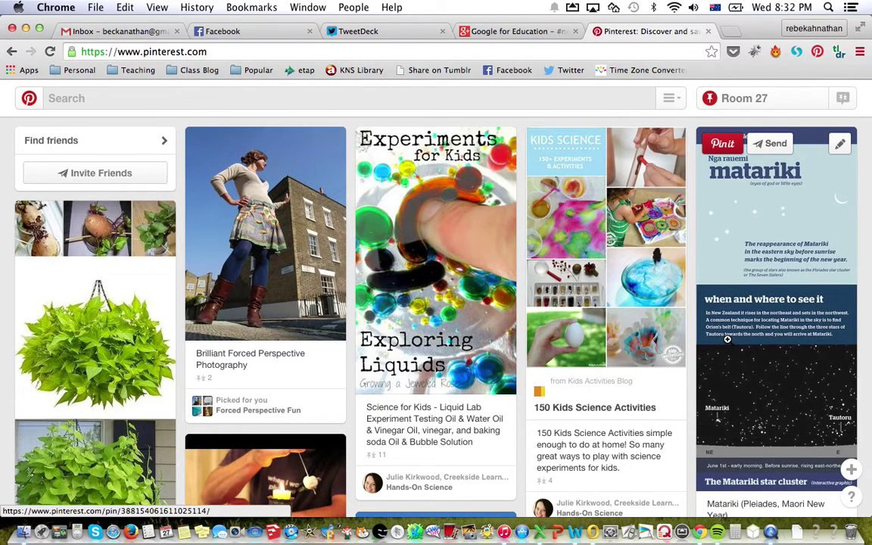
{"action": "scroll", "coordinate": [727, 339], "scroll_direction": "down", "scroll_amount": 10}
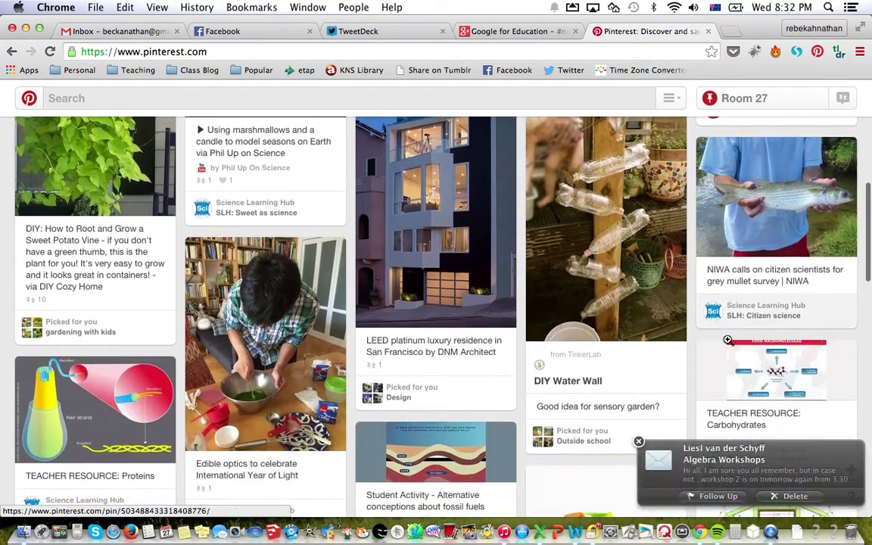
{"action": "scroll", "coordinate": [728, 340], "scroll_direction": "down", "scroll_amount": 1}
{"action": "scroll", "coordinate": [728, 340], "scroll_direction": "down", "scroll_amount": 3}
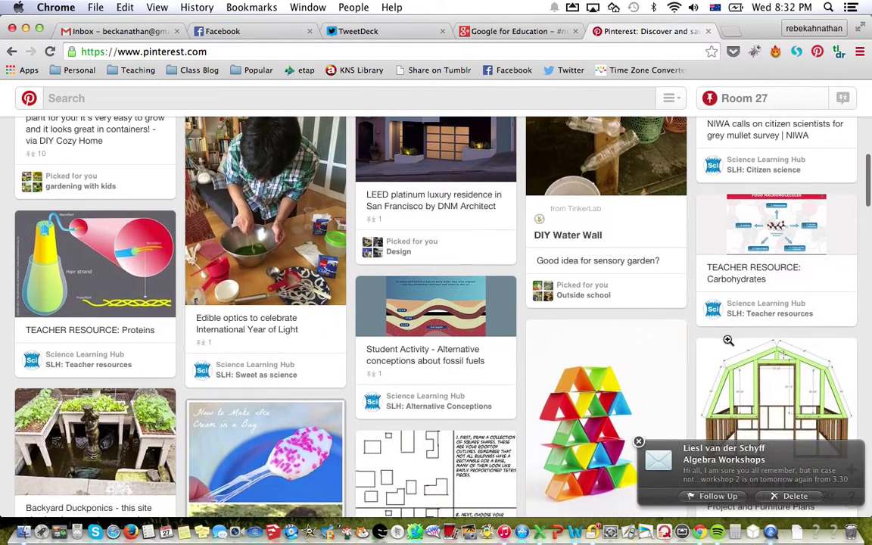
{"action": "scroll", "coordinate": [728, 340], "scroll_direction": "down", "scroll_amount": 1}
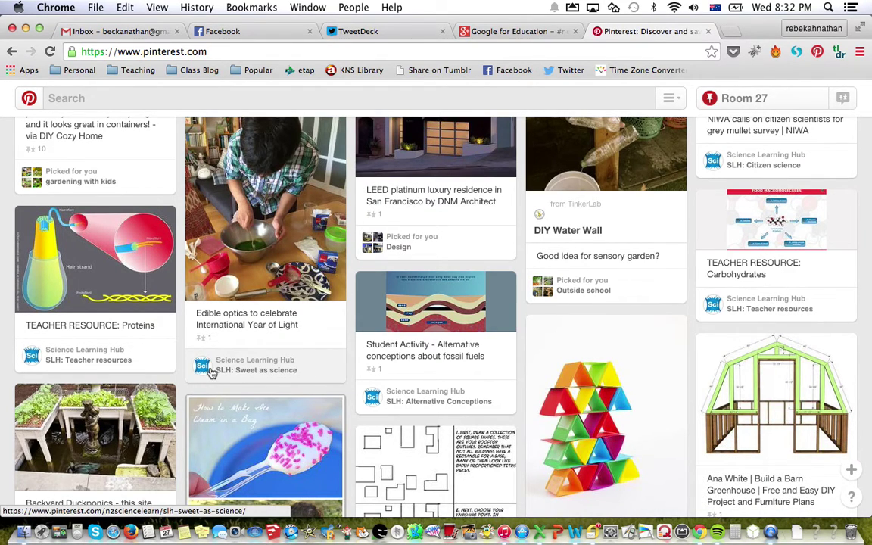
{"action": "scroll", "coordinate": [212, 373], "scroll_direction": "up", "scroll_amount": 5}
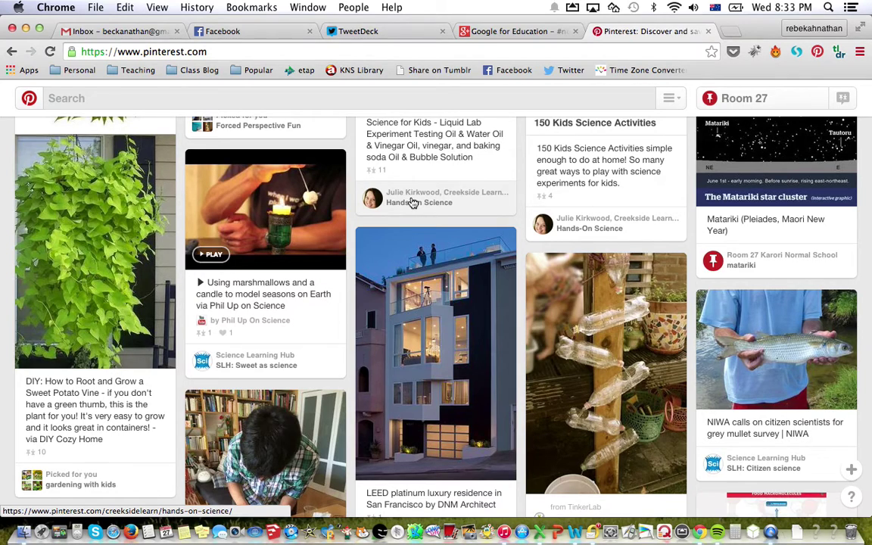
{"action": "scroll", "coordinate": [413, 203], "scroll_direction": "up", "scroll_amount": 5}
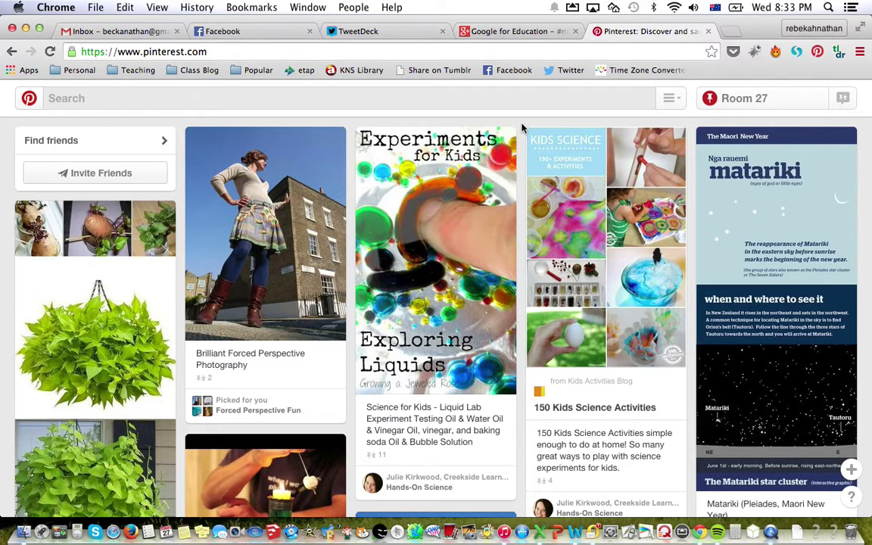
Open the Room 27 profile and browse its 22 boards to find the empty Change Makers board.
{"action": "left_click", "coordinate": [746, 98]}
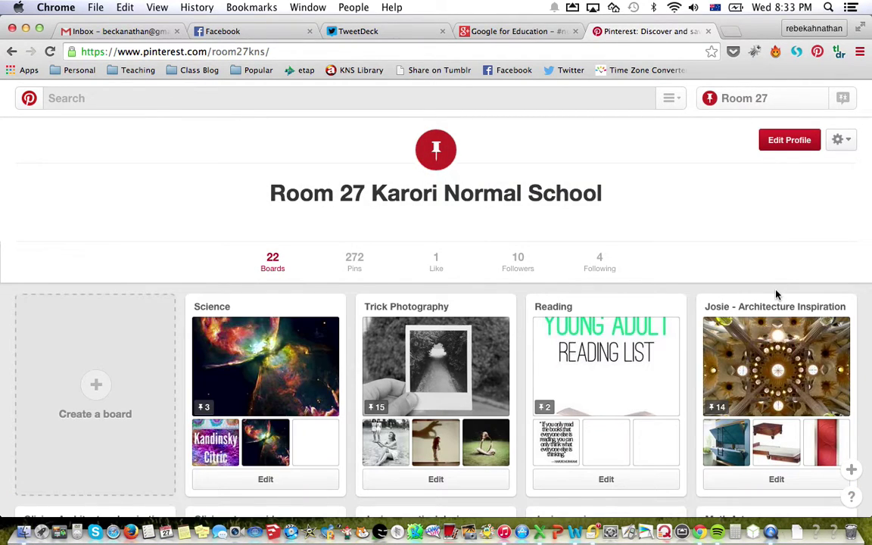
{"action": "scroll", "coordinate": [679, 185], "scroll_direction": "down", "scroll_amount": 4}
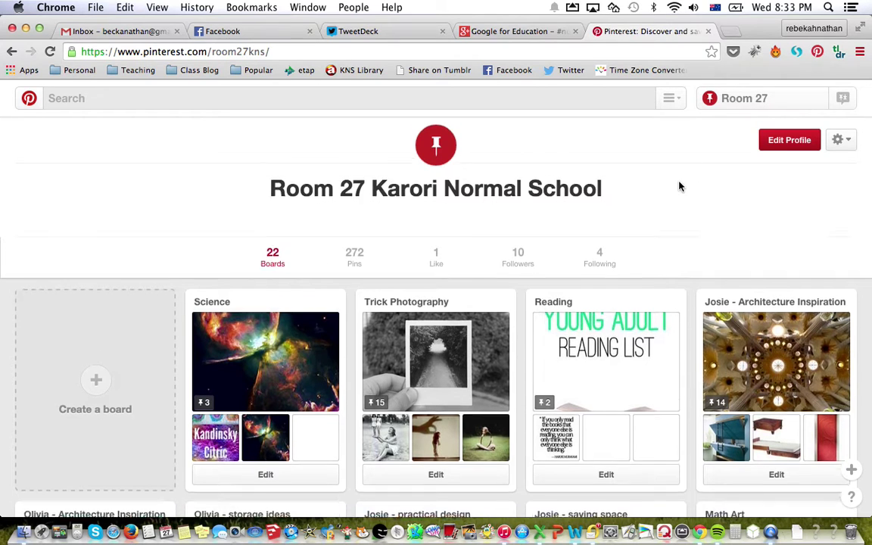
{"action": "scroll", "coordinate": [681, 187], "scroll_direction": "down", "scroll_amount": 3}
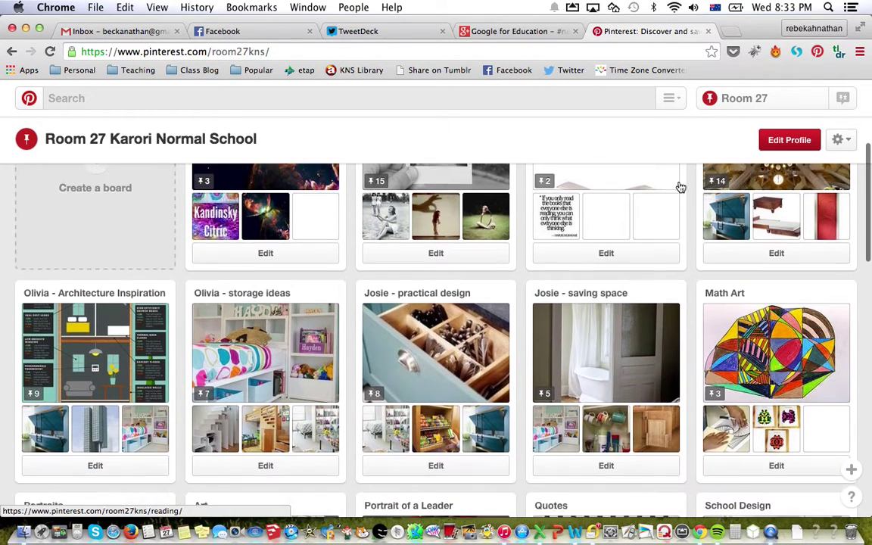
{"action": "scroll", "coordinate": [681, 187], "scroll_direction": "down", "scroll_amount": 3}
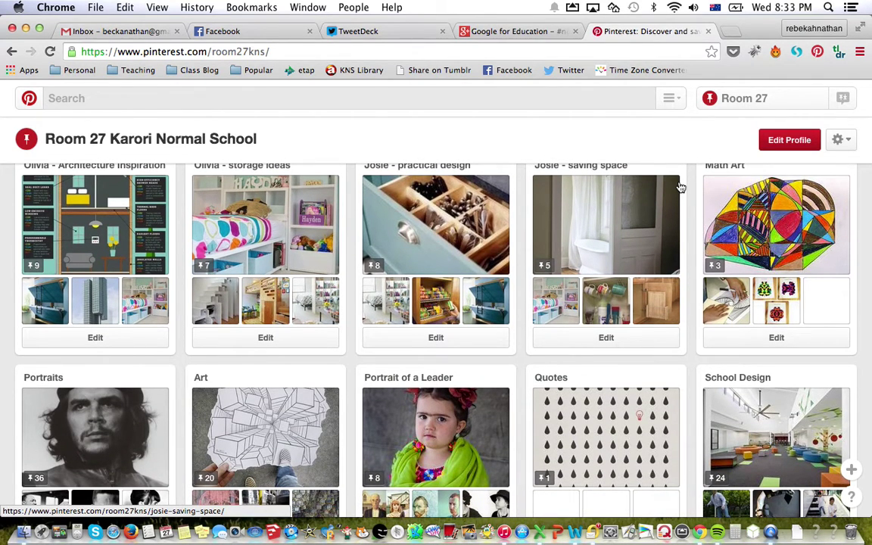
{"action": "scroll", "coordinate": [681, 187], "scroll_direction": "down", "scroll_amount": 4}
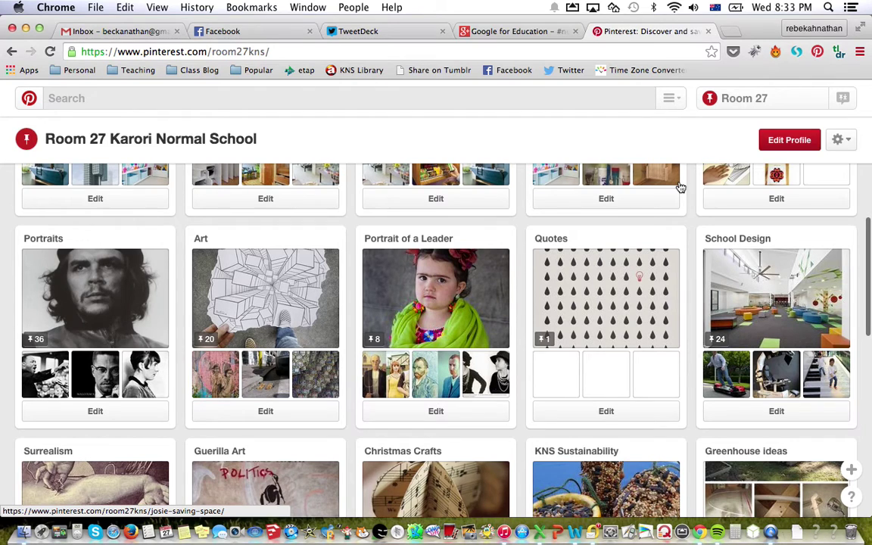
{"action": "scroll", "coordinate": [681, 187], "scroll_direction": "down", "scroll_amount": 8}
{"action": "scroll", "coordinate": [681, 187], "scroll_direction": "down", "scroll_amount": 2}
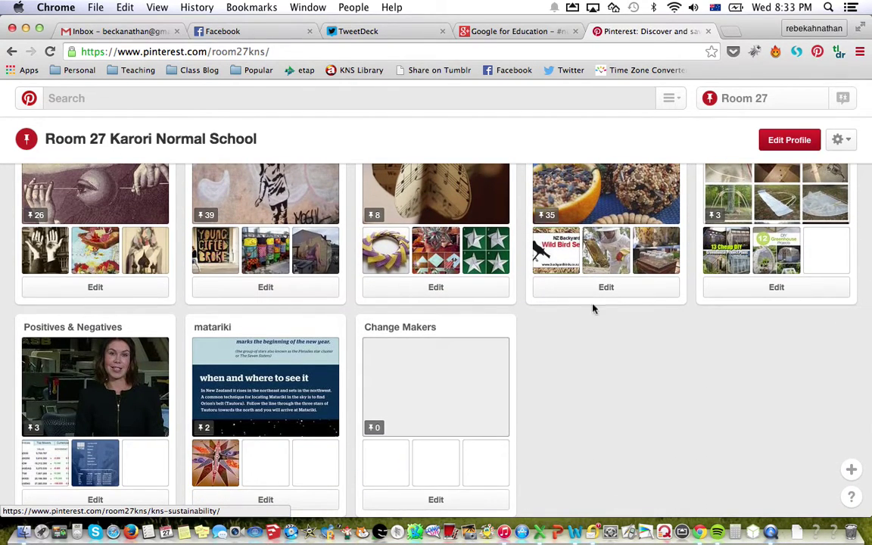
{"action": "scroll", "coordinate": [570, 356], "scroll_direction": "down", "scroll_amount": 4}
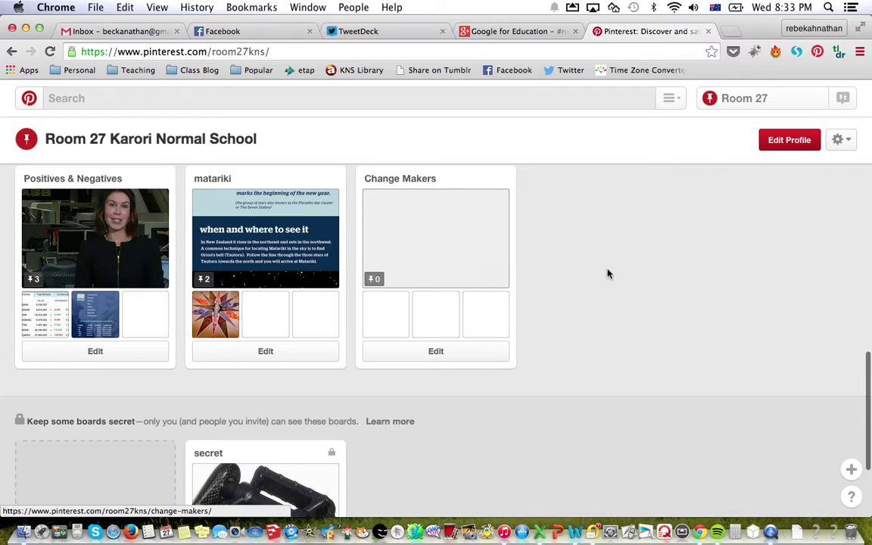
{"action": "scroll", "coordinate": [678, 286], "scroll_direction": "up", "scroll_amount": 4}
{"action": "scroll", "coordinate": [678, 286], "scroll_direction": "up", "scroll_amount": 7}
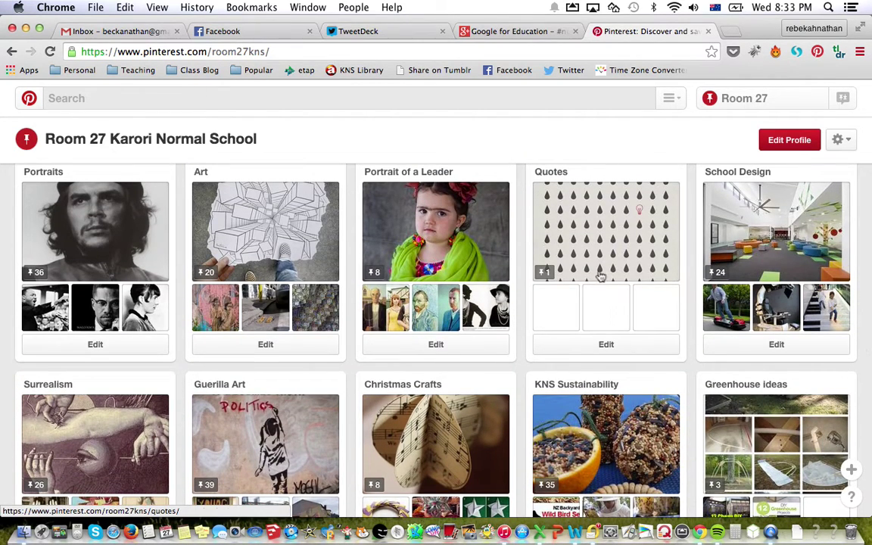
{"action": "scroll", "coordinate": [189, 384], "scroll_direction": "up", "scroll_amount": 1}
{"action": "scroll", "coordinate": [189, 384], "scroll_direction": "up", "scroll_amount": 9}
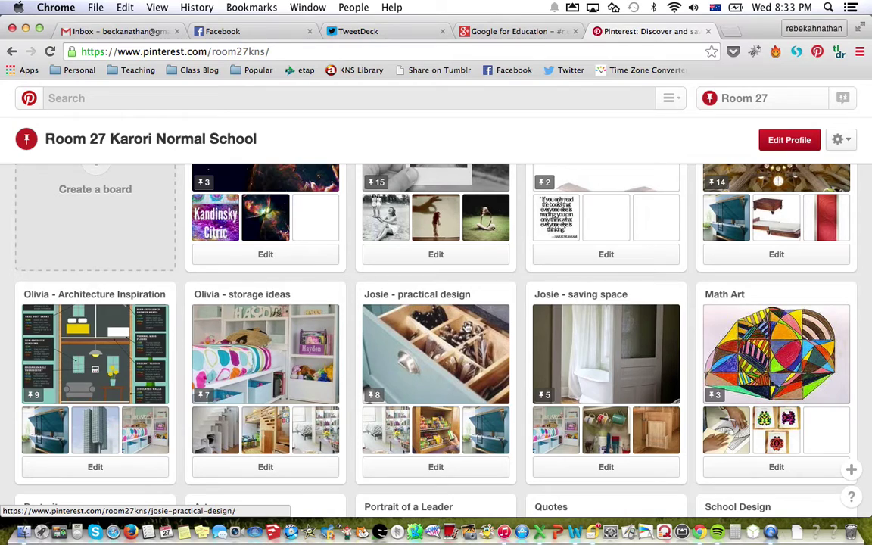
{"action": "scroll", "coordinate": [462, 325], "scroll_direction": "up", "scroll_amount": 3}
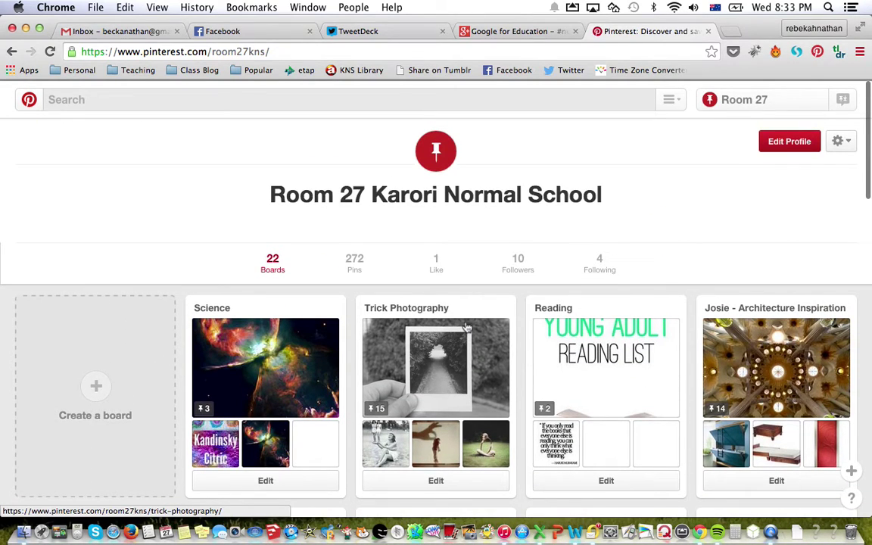
{"action": "scroll", "coordinate": [467, 327], "scroll_direction": "down", "scroll_amount": 10}
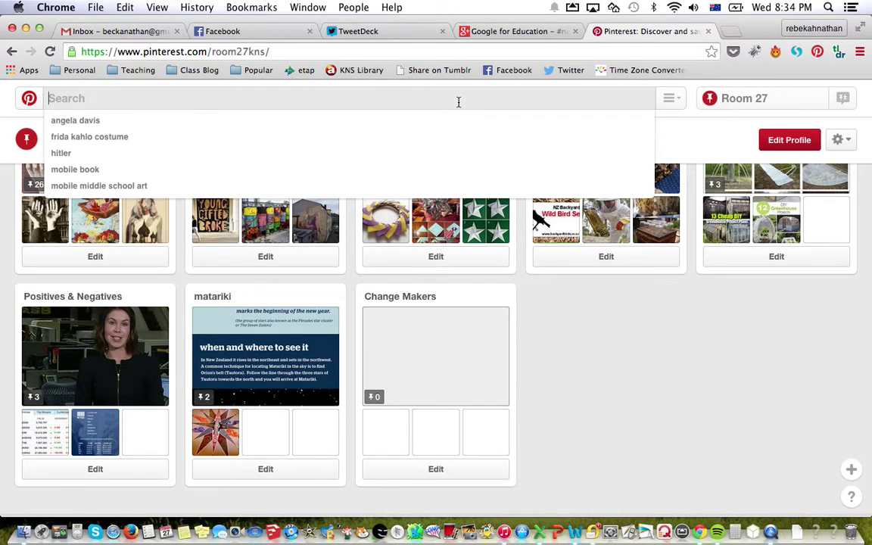
Search Pinterest for 'angela davis'.
{"action": "type", "text": "angela davis"}
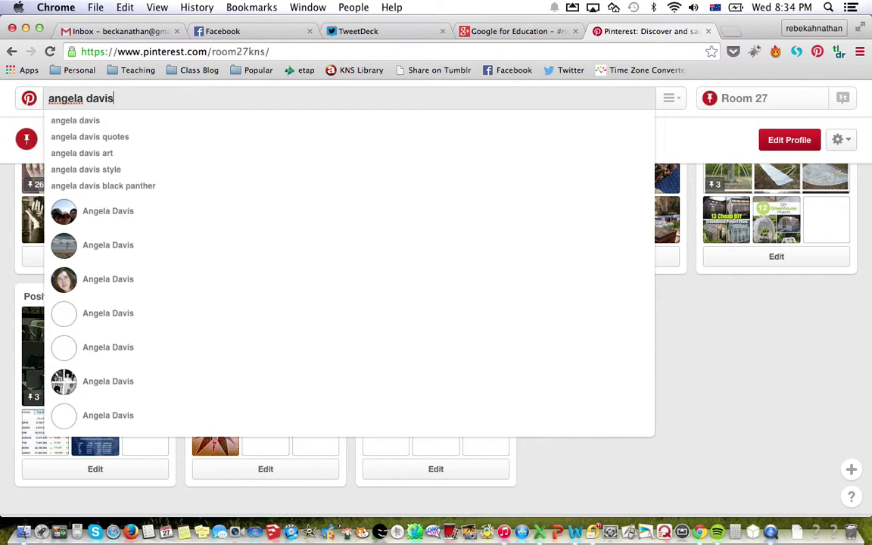
{"action": "key", "text": "Return"}
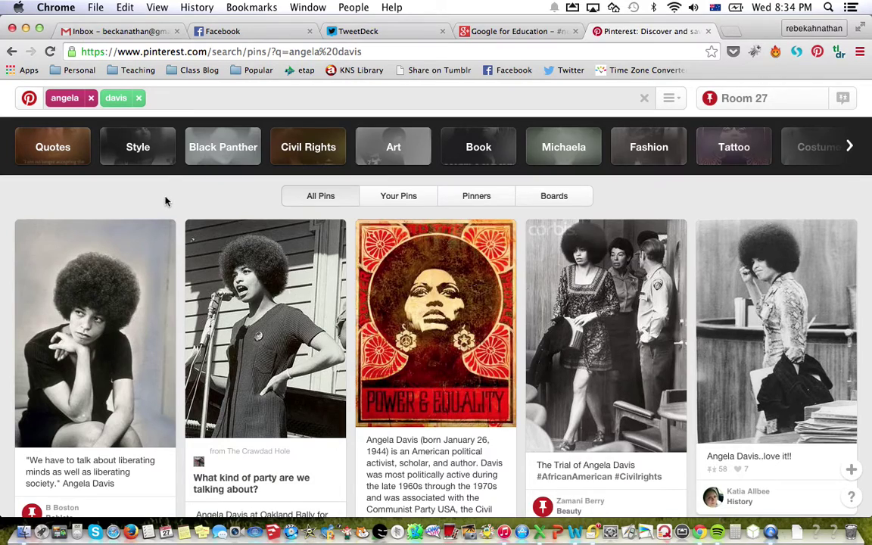
{"action": "scroll", "coordinate": [166, 201], "scroll_direction": "down", "scroll_amount": 5}
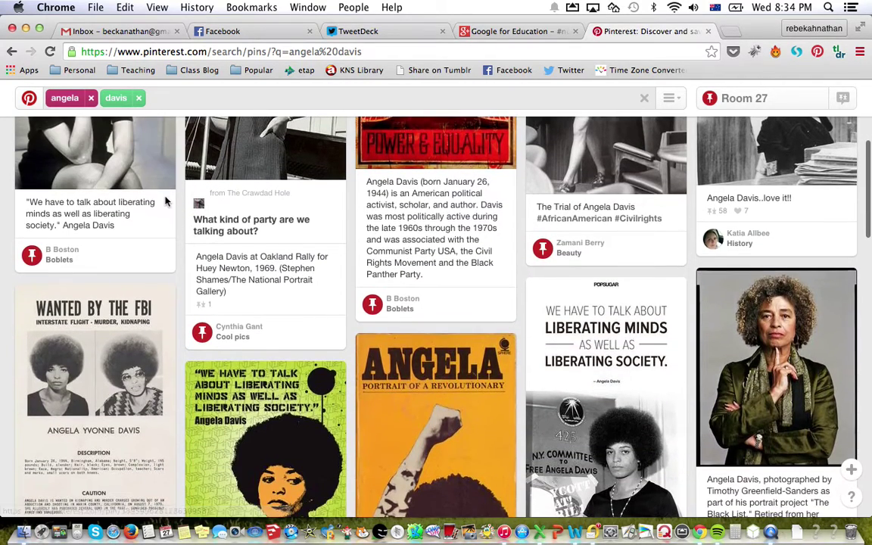
{"action": "scroll", "coordinate": [167, 201], "scroll_direction": "down", "scroll_amount": 3}
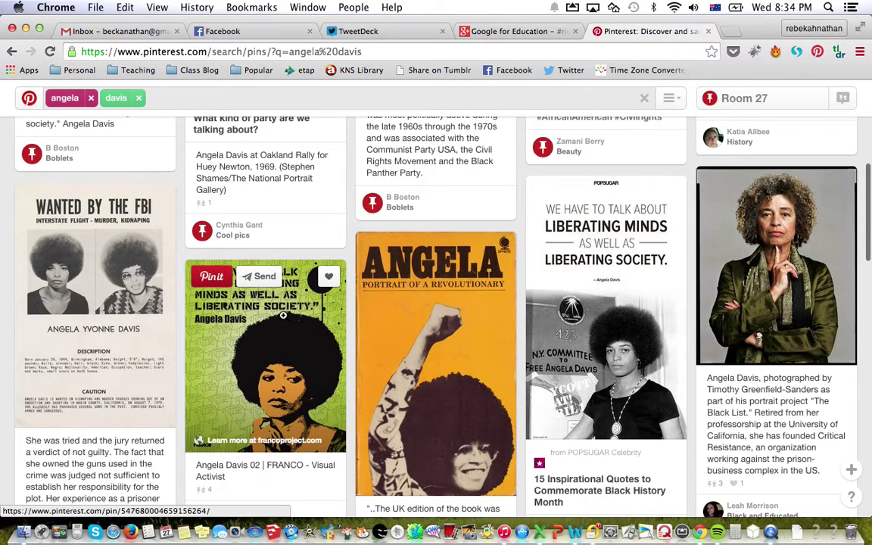
{"action": "scroll", "coordinate": [646, 374], "scroll_direction": "down", "scroll_amount": 3}
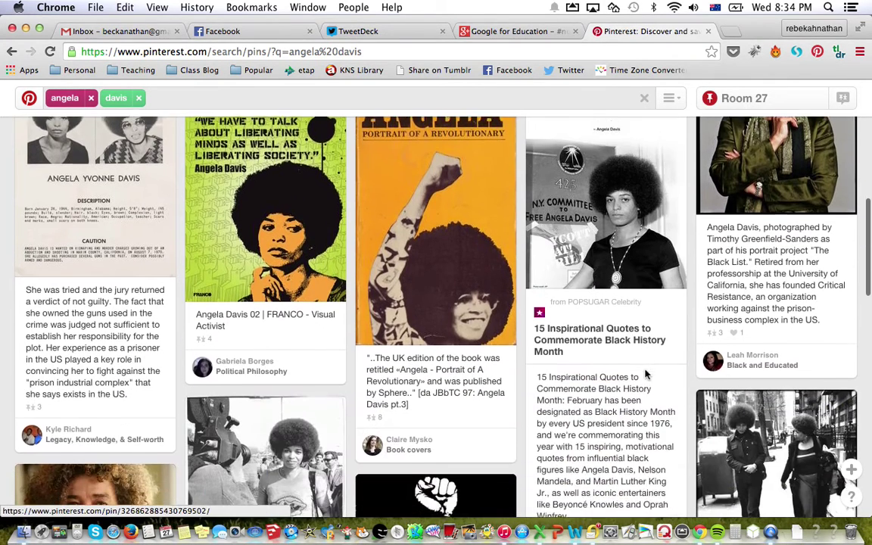
{"action": "scroll", "coordinate": [647, 375], "scroll_direction": "up", "scroll_amount": 1}
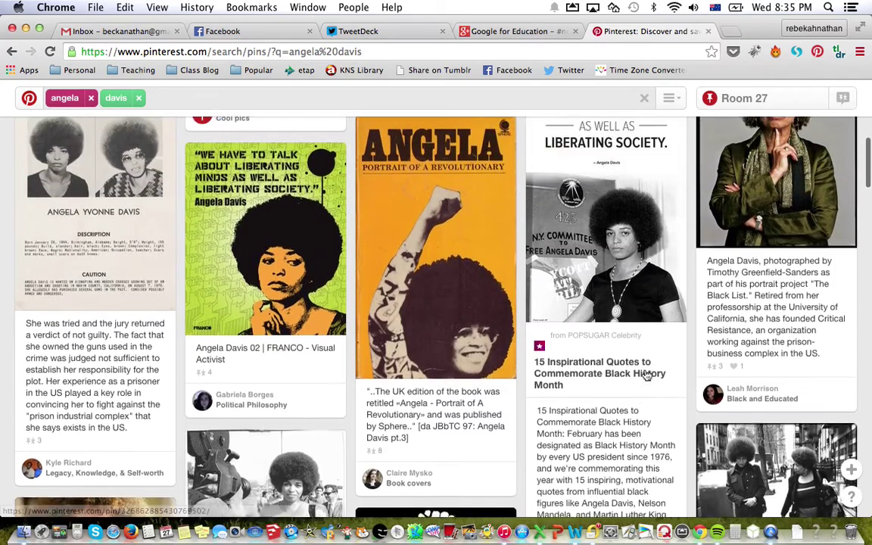
{"action": "scroll", "coordinate": [646, 374], "scroll_direction": "up", "scroll_amount": 6}
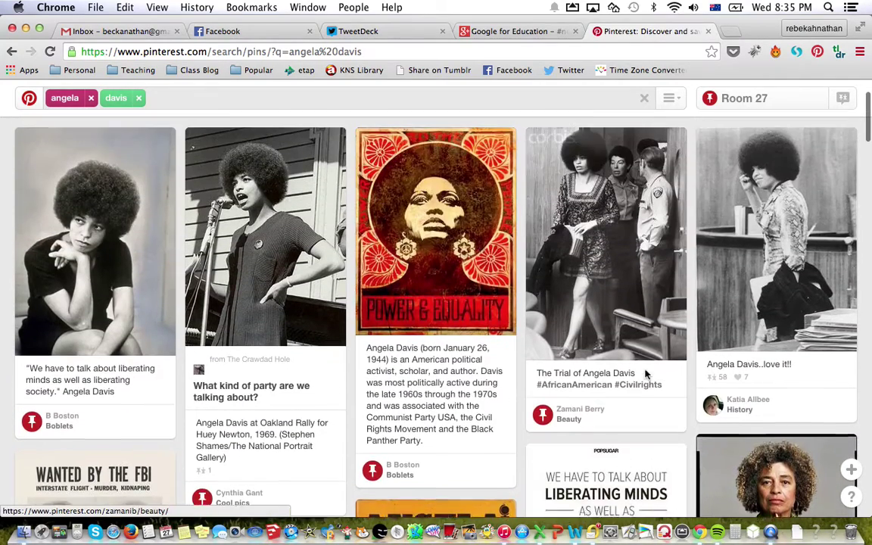
{"action": "scroll", "coordinate": [646, 374], "scroll_direction": "up", "scroll_amount": 1}
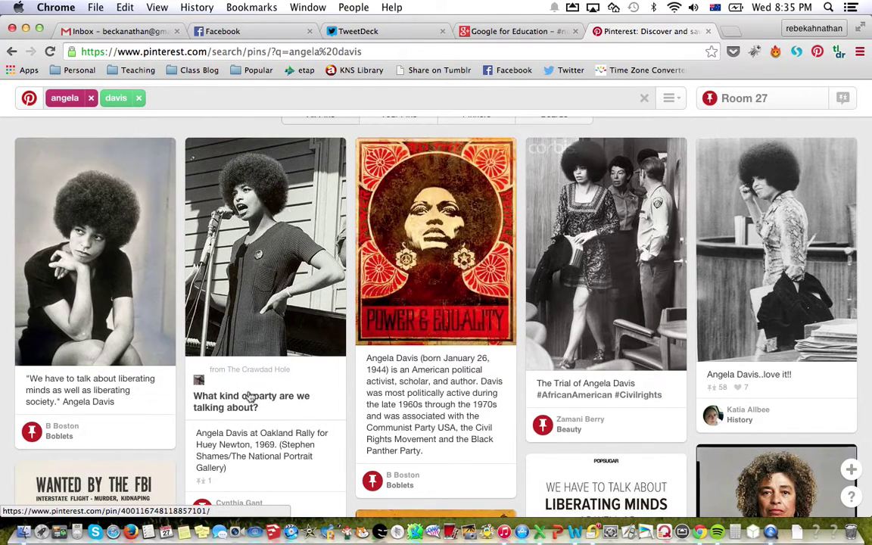
{"action": "mouse_move", "coordinate": [227, 220]}
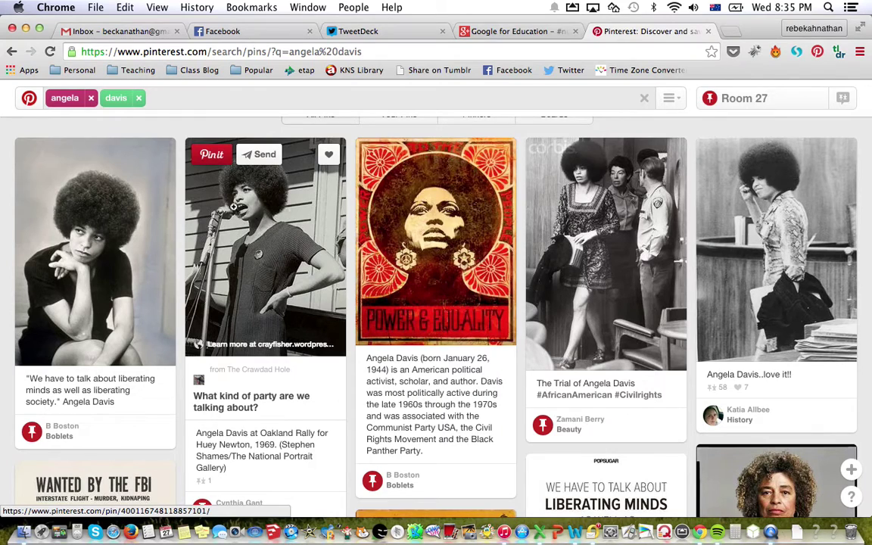
Pin the 1969 Oakland rally photo of Angela Davis to the Change Makers board.
{"action": "left_click", "coordinate": [214, 156]}
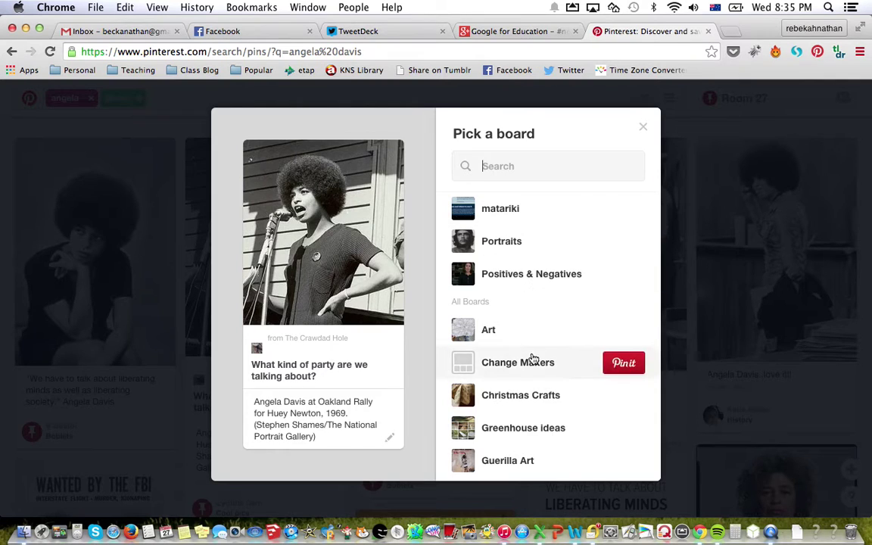
{"action": "scroll", "coordinate": [532, 356], "scroll_direction": "down", "scroll_amount": 2}
{"action": "scroll", "coordinate": [534, 359], "scroll_direction": "up", "scroll_amount": 2}
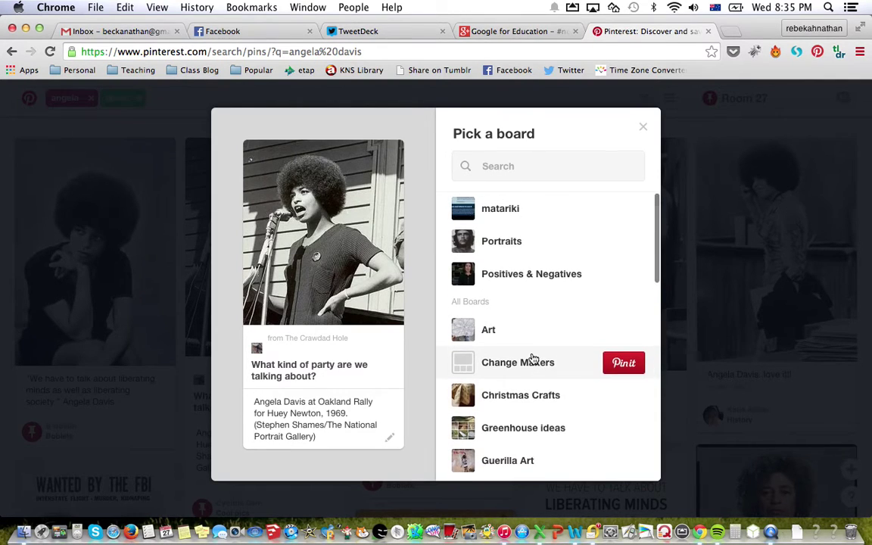
{"action": "scroll", "coordinate": [534, 359], "scroll_direction": "down", "scroll_amount": 3}
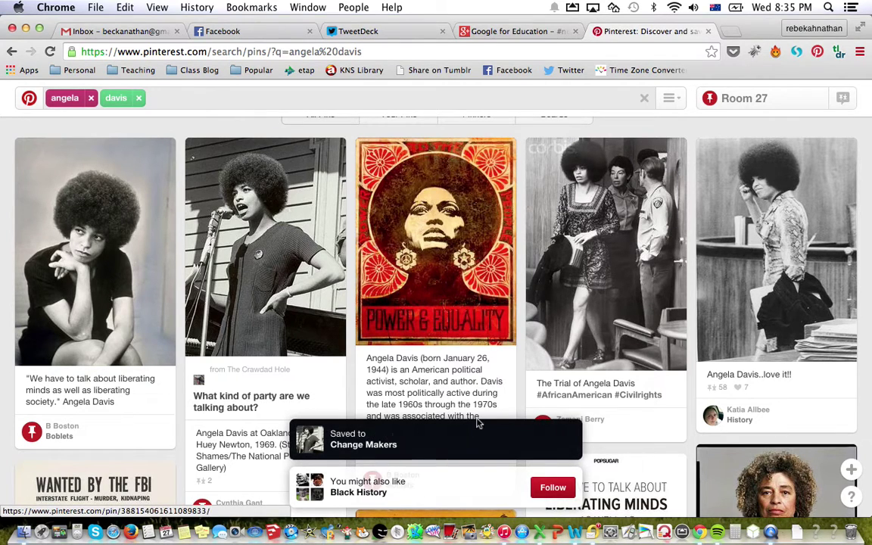
Open the Change Makers board from the Room 27 profile to confirm it holds one pin.
{"action": "left_click", "coordinate": [737, 104]}
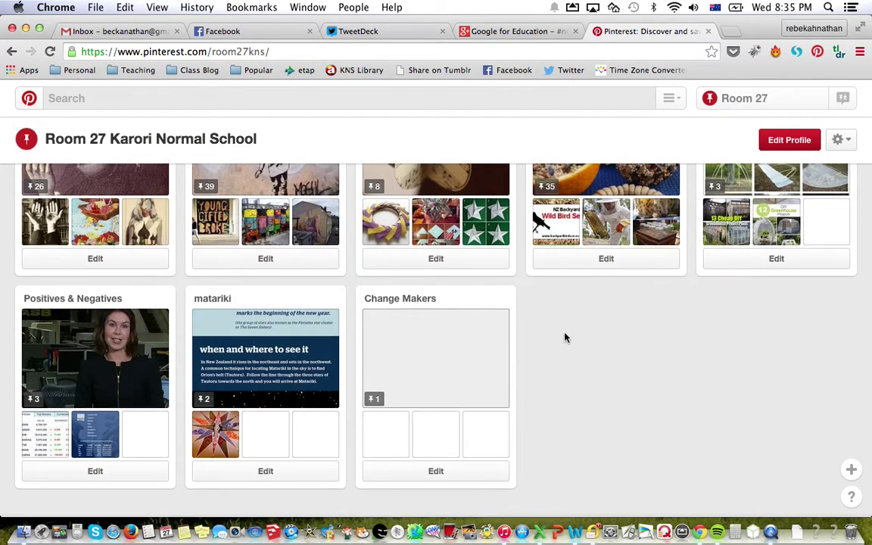
{"action": "scroll", "coordinate": [565, 337], "scroll_direction": "up", "scroll_amount": 3}
{"action": "scroll", "coordinate": [565, 337], "scroll_direction": "down", "scroll_amount": 6}
{"action": "left_click", "coordinate": [464, 223]}
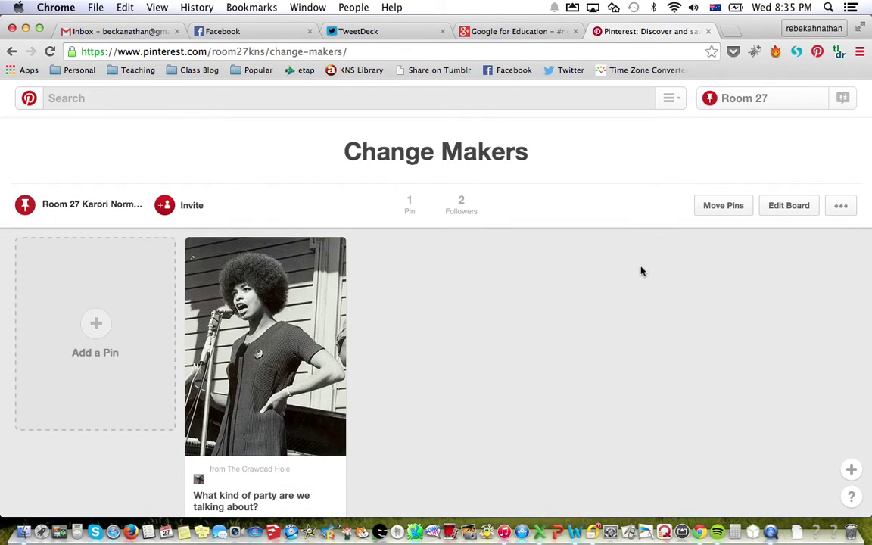
{"action": "scroll", "coordinate": [401, 367], "scroll_direction": "down", "scroll_amount": 2}
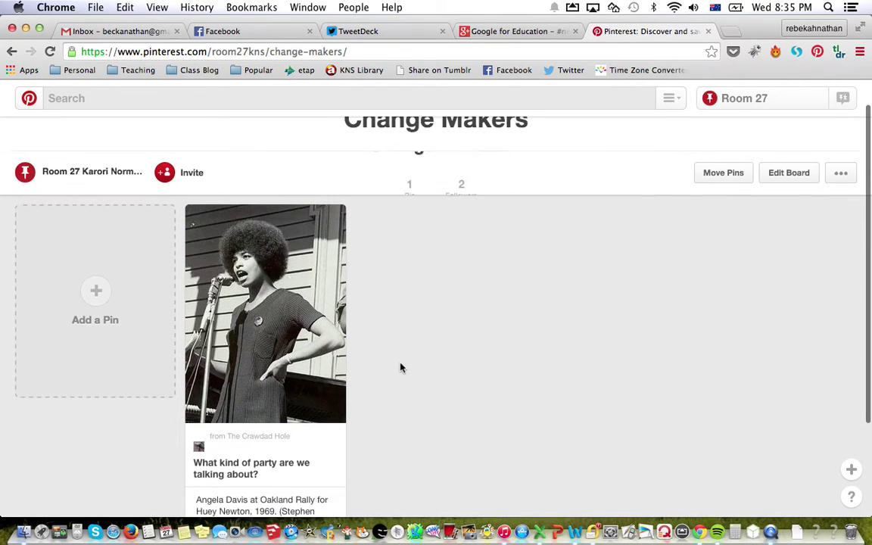
{"action": "left_click", "coordinate": [11, 52]}
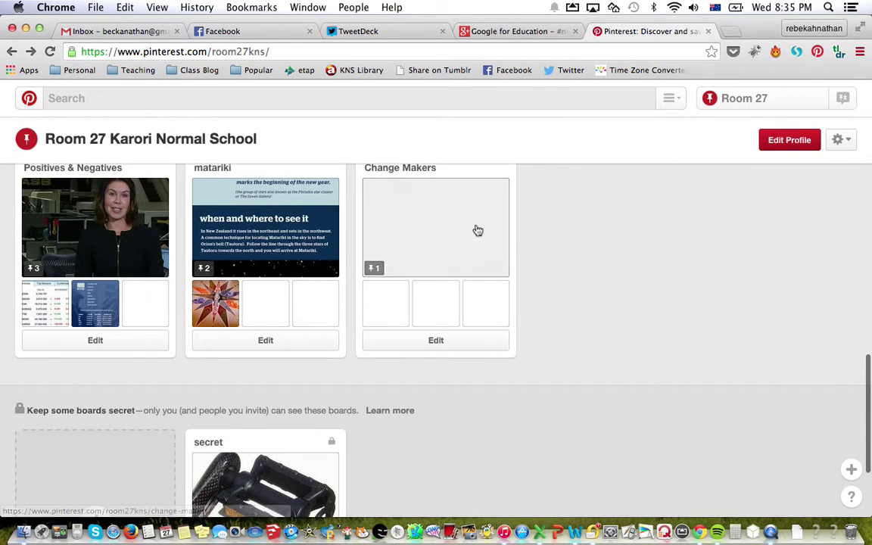
Return to the Angela Davis search results and remove 'davis' from the search terms.
{"action": "scroll", "coordinate": [651, 319], "scroll_direction": "up", "scroll_amount": 5}
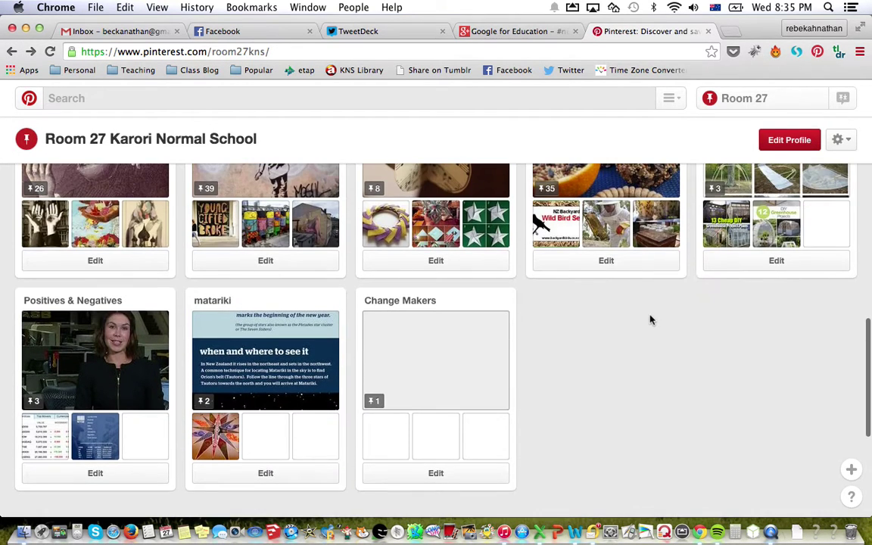
{"action": "scroll", "coordinate": [652, 321], "scroll_direction": "up", "scroll_amount": 15}
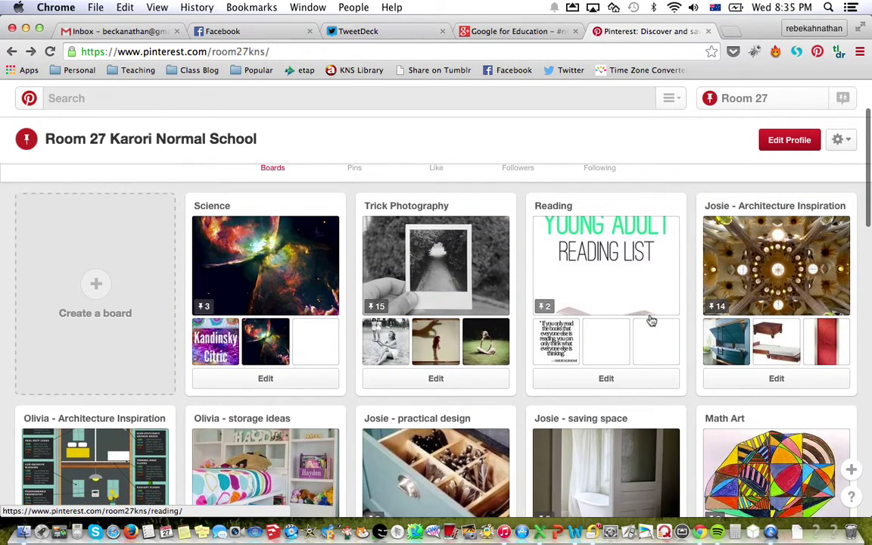
{"action": "scroll", "coordinate": [651, 321], "scroll_direction": "up", "scroll_amount": 3}
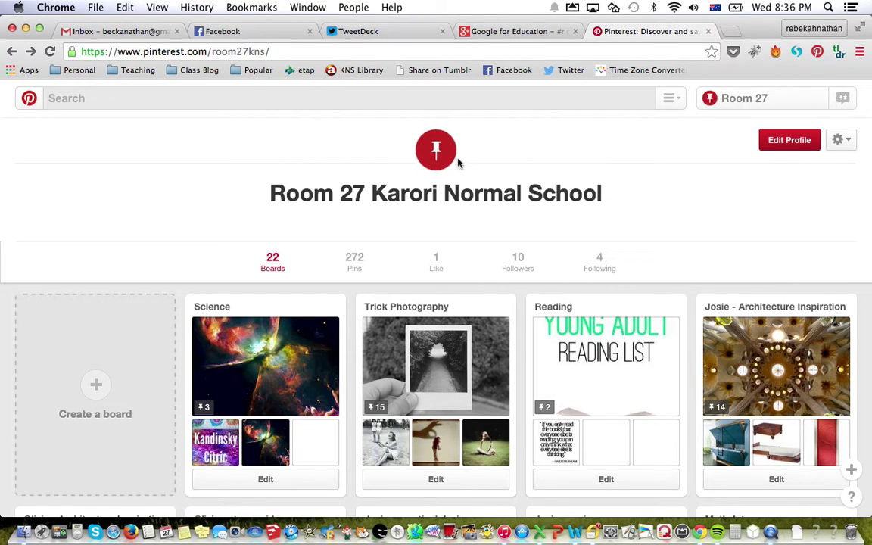
{"action": "left_click", "coordinate": [10, 52]}
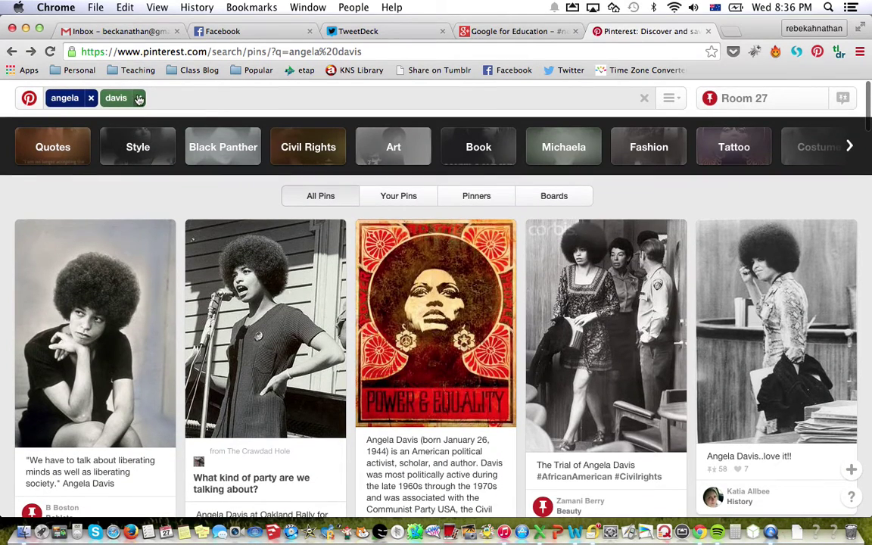
{"action": "left_click", "coordinate": [139, 99]}
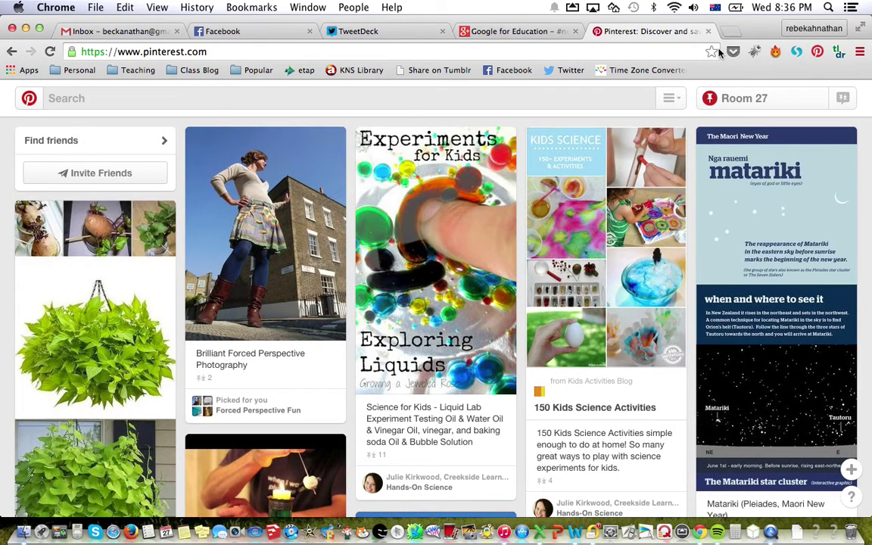
Search Google for 'frida kahlo' in a new browser tab.
{"action": "left_click", "coordinate": [730, 31]}
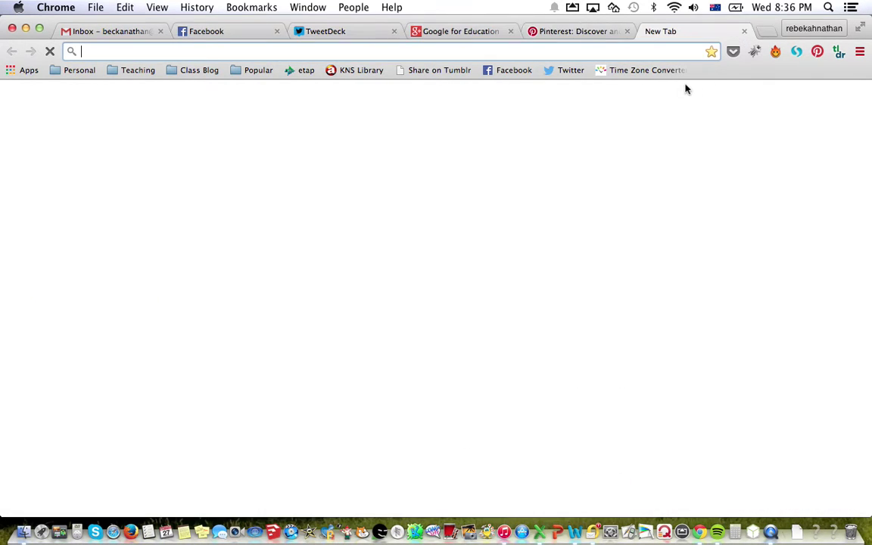
{"action": "type", "text": "frida k"}
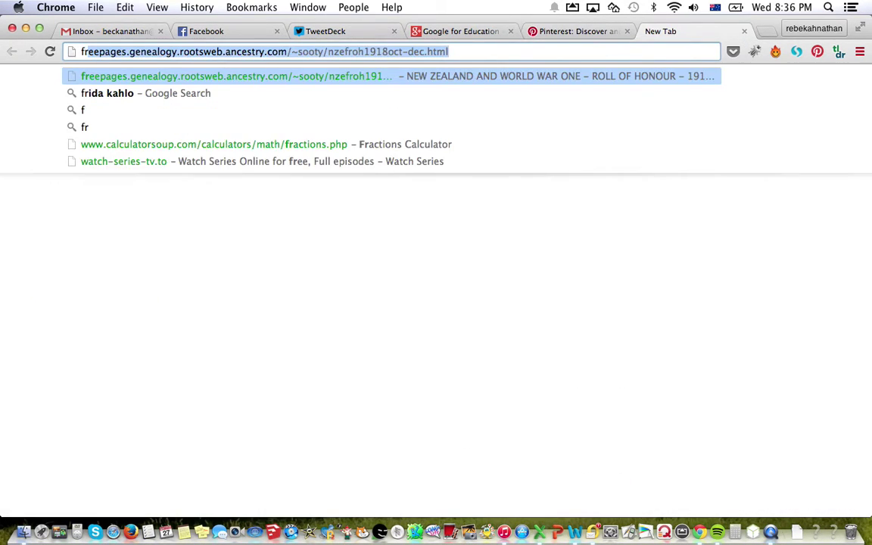
{"action": "type", "text": "ahlo"}
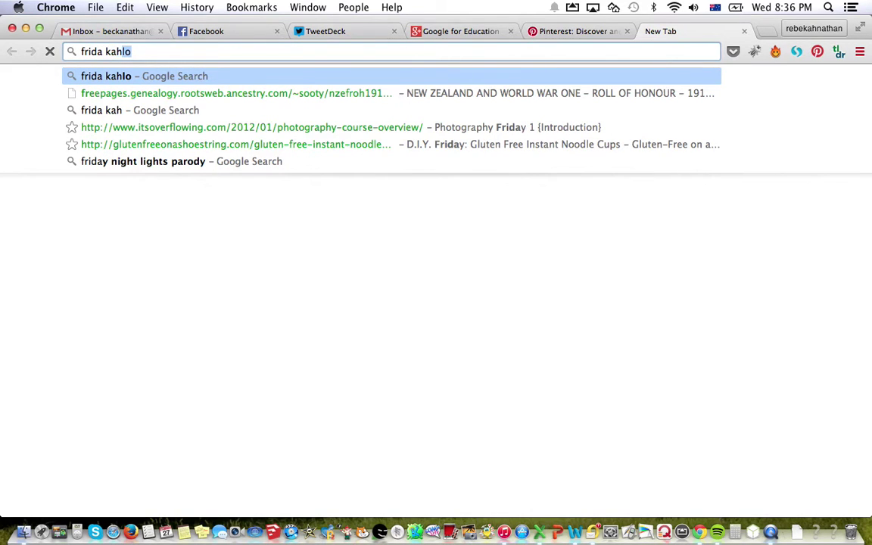
{"action": "key", "text": "Return"}
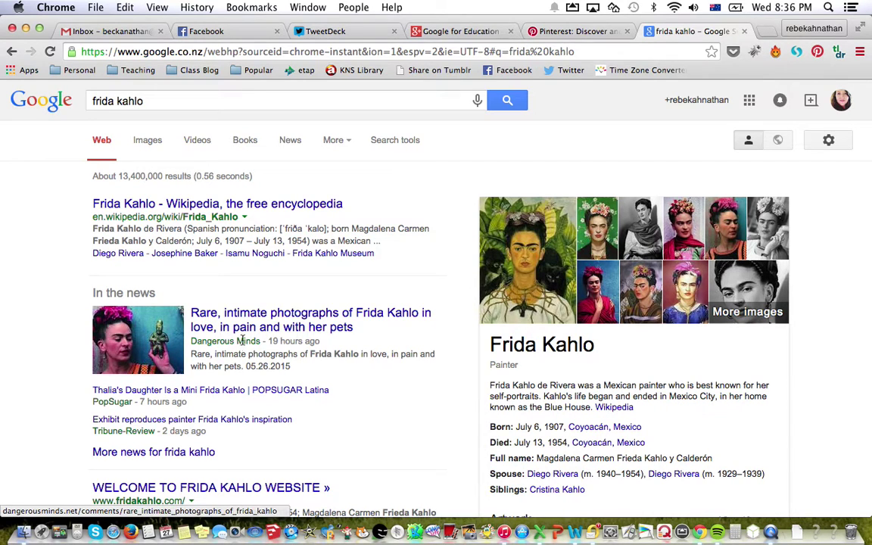
{"action": "scroll", "coordinate": [214, 336], "scroll_direction": "down", "scroll_amount": 3}
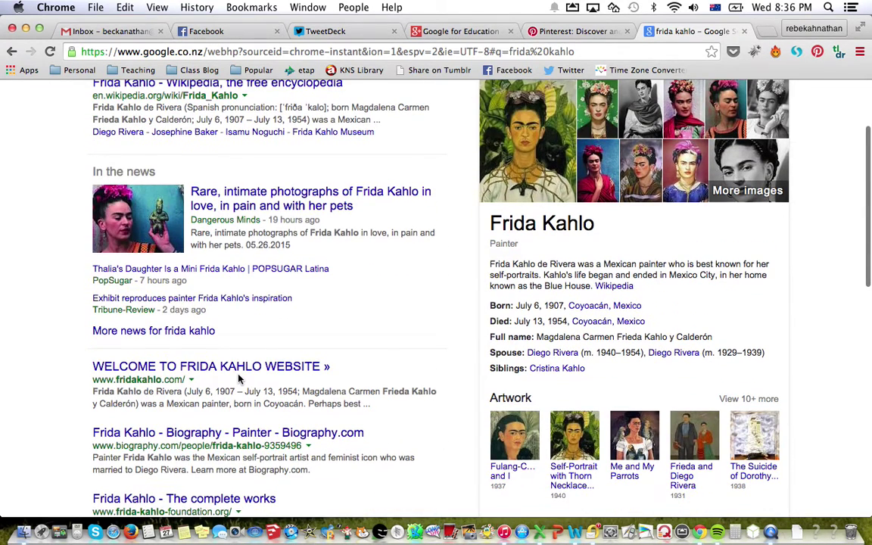
{"action": "scroll", "coordinate": [238, 379], "scroll_direction": "up", "scroll_amount": 3}
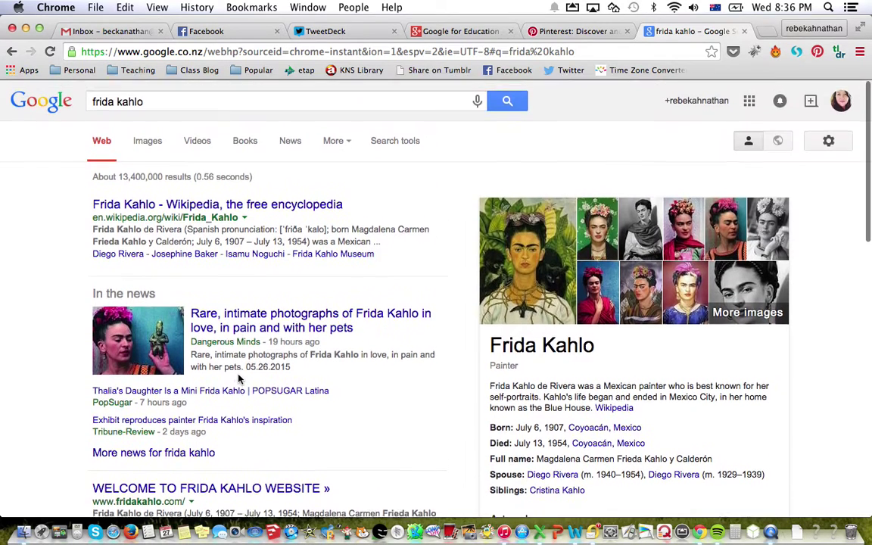
Show Google Images results for frida kahlo and preview the Latinitas HERstory portrait.
{"action": "left_click", "coordinate": [146, 141]}
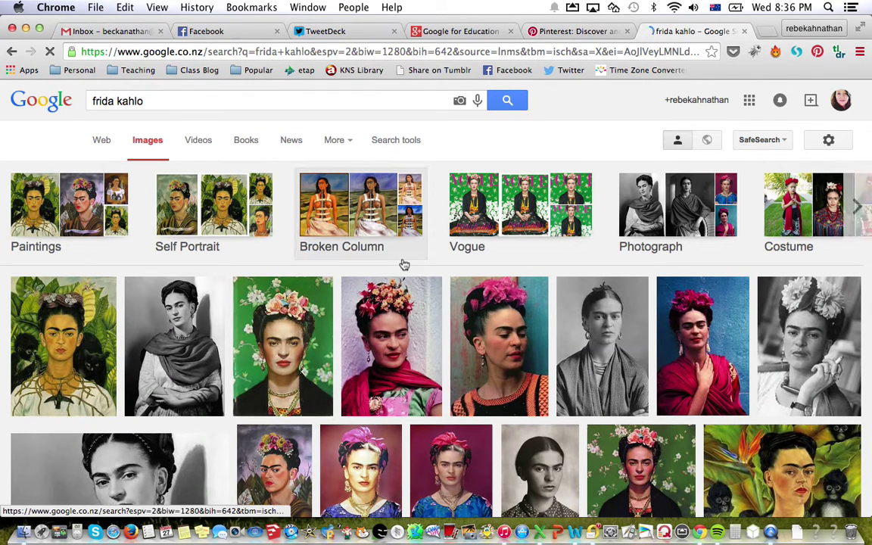
{"action": "scroll", "coordinate": [404, 264], "scroll_direction": "down", "scroll_amount": 3}
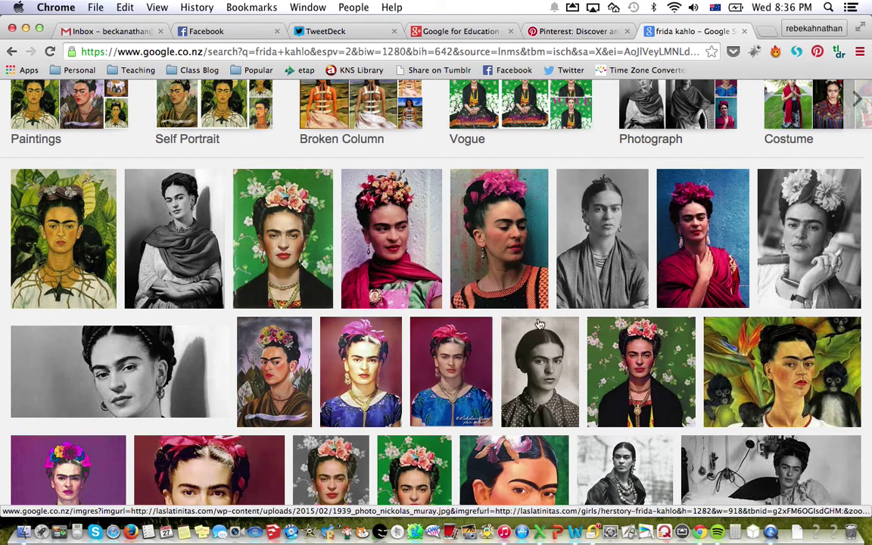
{"action": "scroll", "coordinate": [622, 346], "scroll_direction": "down", "scroll_amount": 2}
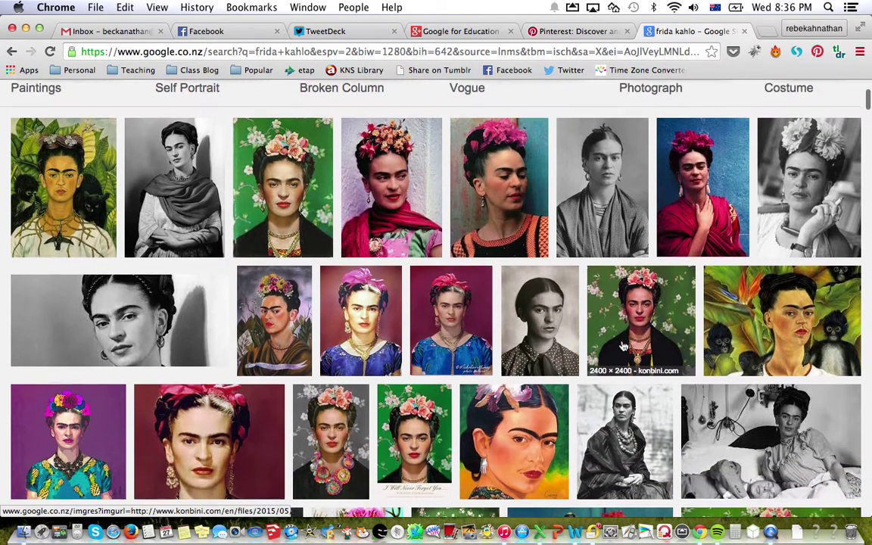
{"action": "scroll", "coordinate": [623, 346], "scroll_direction": "up", "scroll_amount": 1}
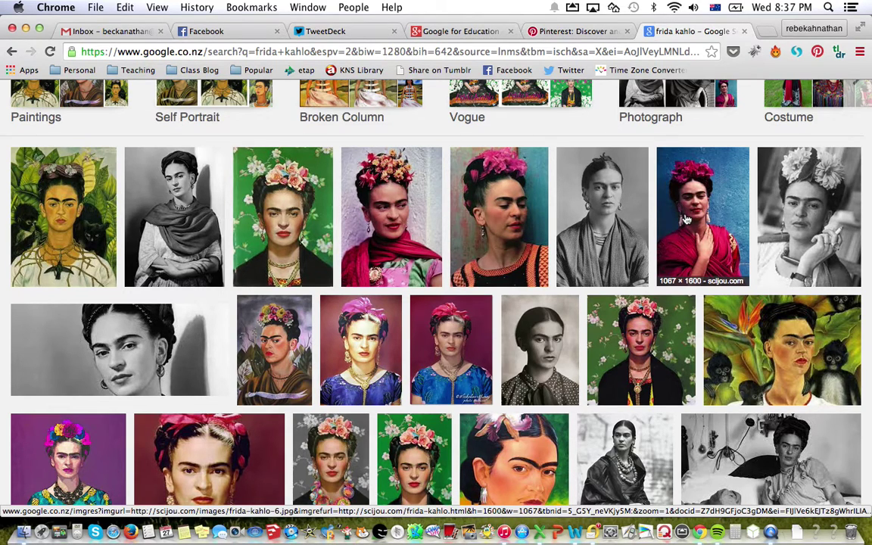
{"action": "left_click", "coordinate": [687, 220]}
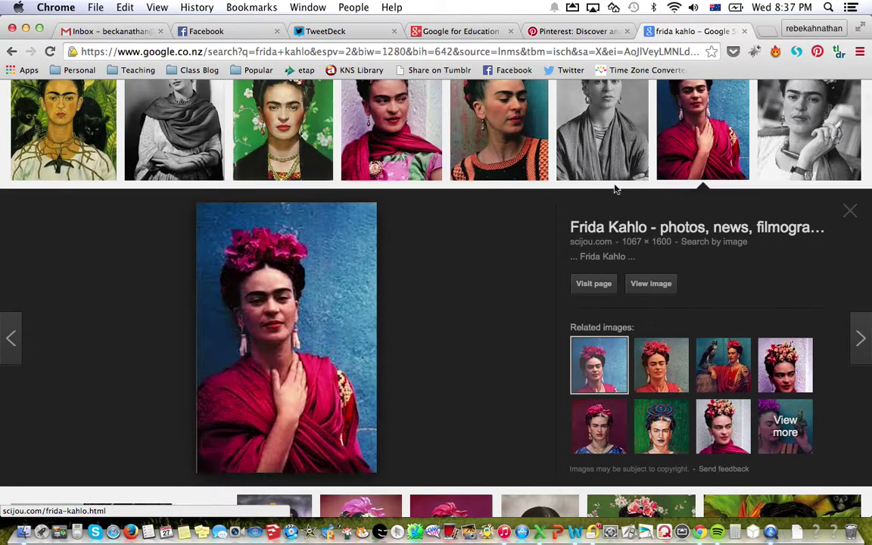
{"action": "left_click", "coordinate": [511, 136]}
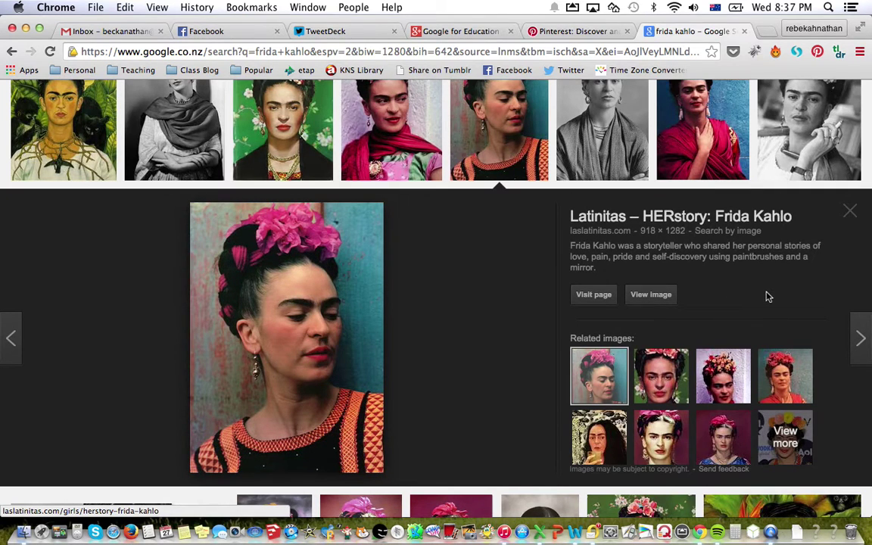
Open the Frida Kahlo photo full-size and save it to the Desktop as 1939_photo_nickolas_muray.jpg.
{"action": "left_click", "coordinate": [661, 295]}
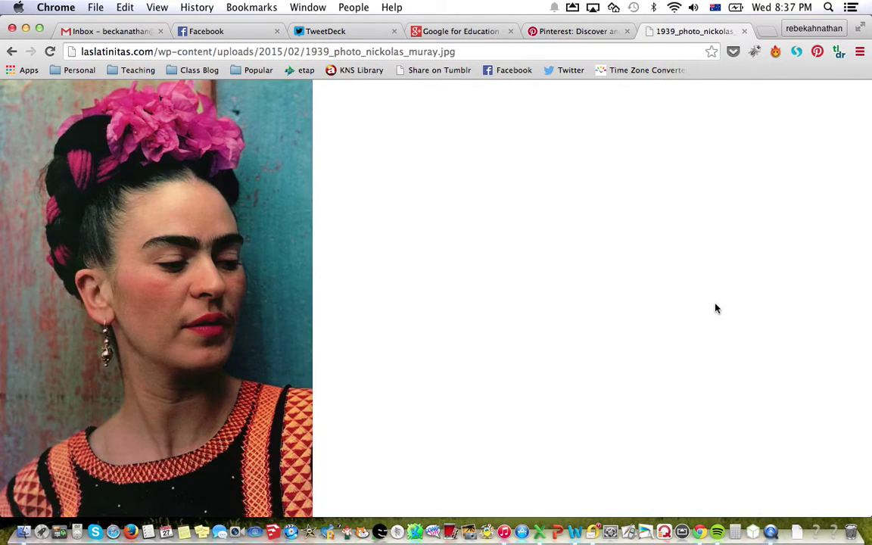
{"action": "left_click", "coordinate": [95, 144]}
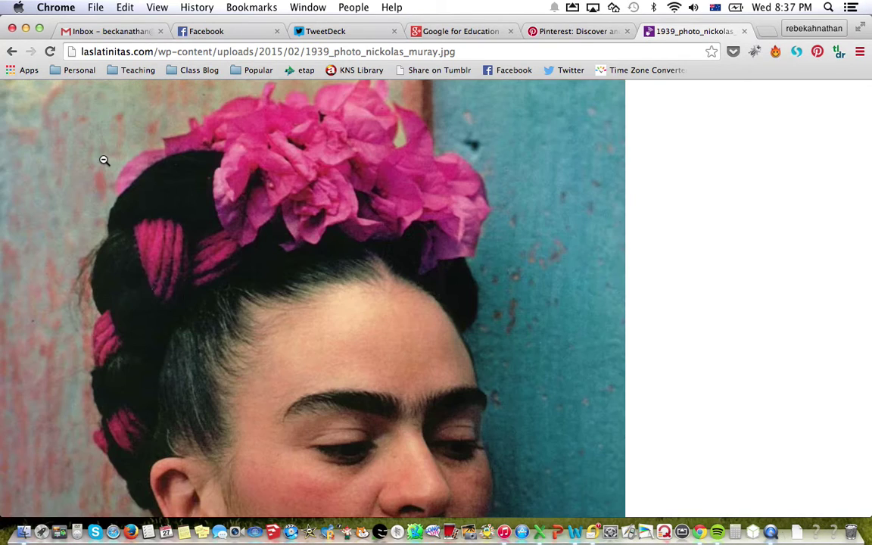
{"action": "right_click", "coordinate": [189, 248]}
{"action": "left_click", "coordinate": [197, 251]}
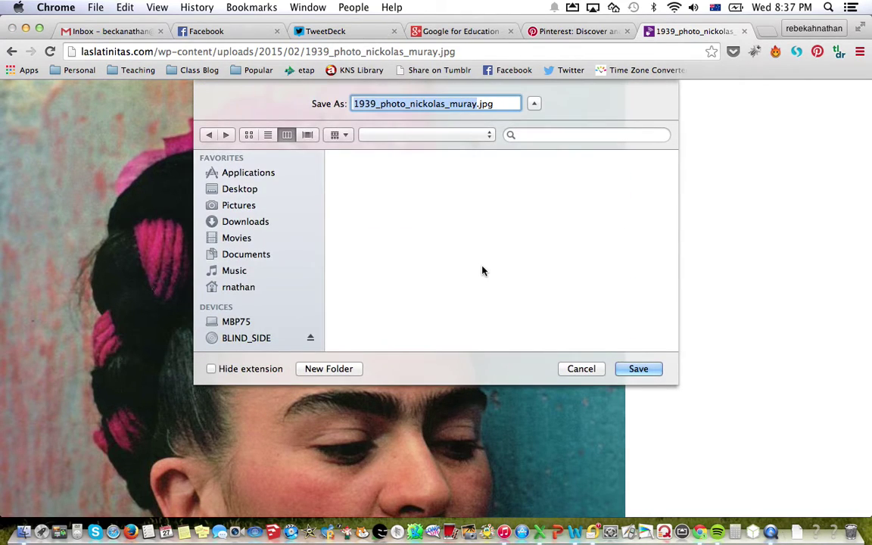
{"action": "left_click", "coordinate": [252, 191]}
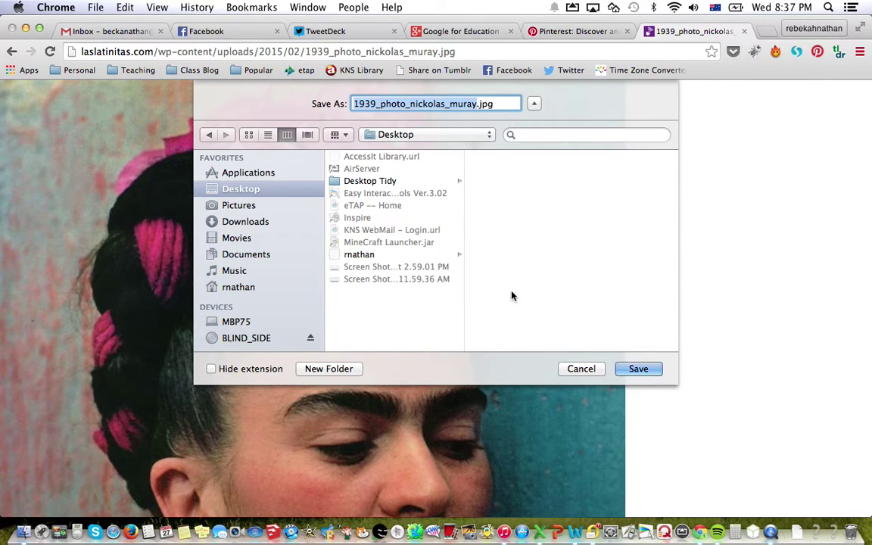
{"action": "left_click", "coordinate": [646, 371]}
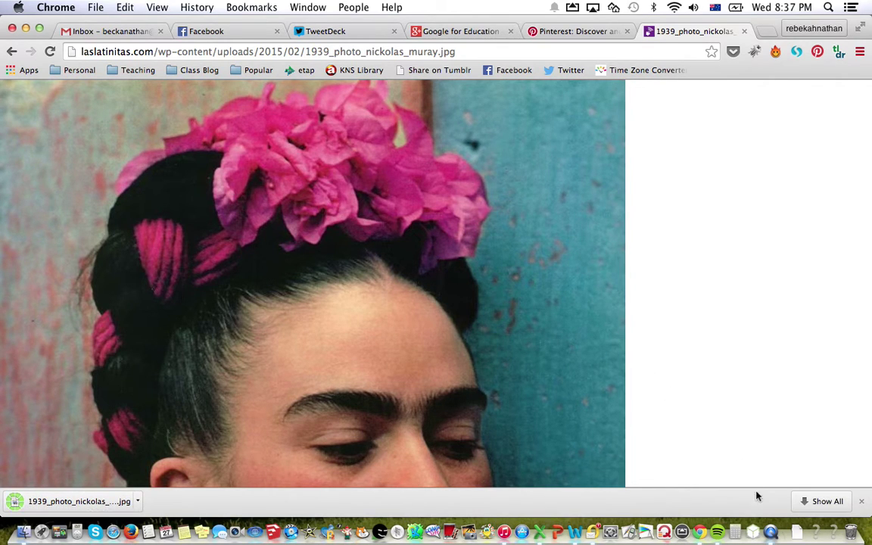
Bring Chrome back to the front and close the downloads bar.
{"action": "key", "text": "super+Tab"}
{"action": "left_click", "coordinate": [776, 453]}
{"action": "left_click", "coordinate": [861, 501]}
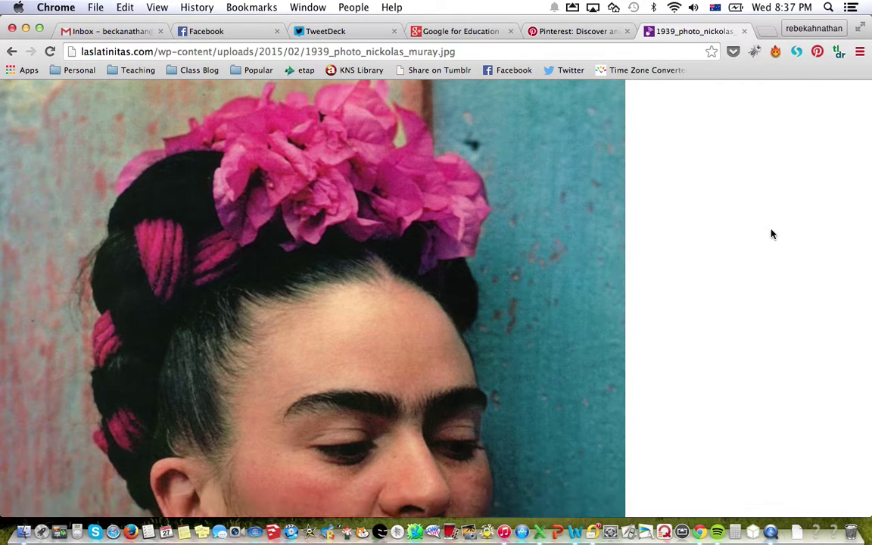
Open the Change Makers board from the Room 27 profile and start adding a new pin.
{"action": "left_click", "coordinate": [577, 31]}
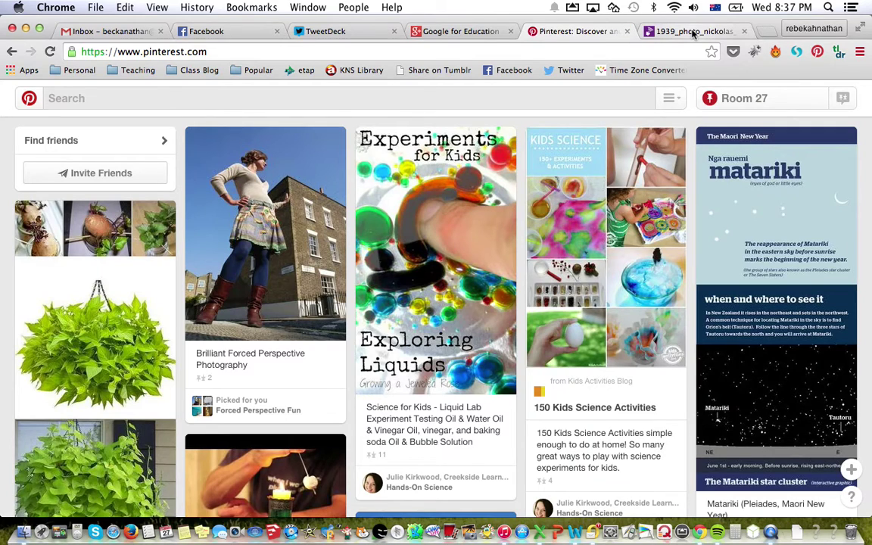
{"action": "left_click", "coordinate": [750, 100]}
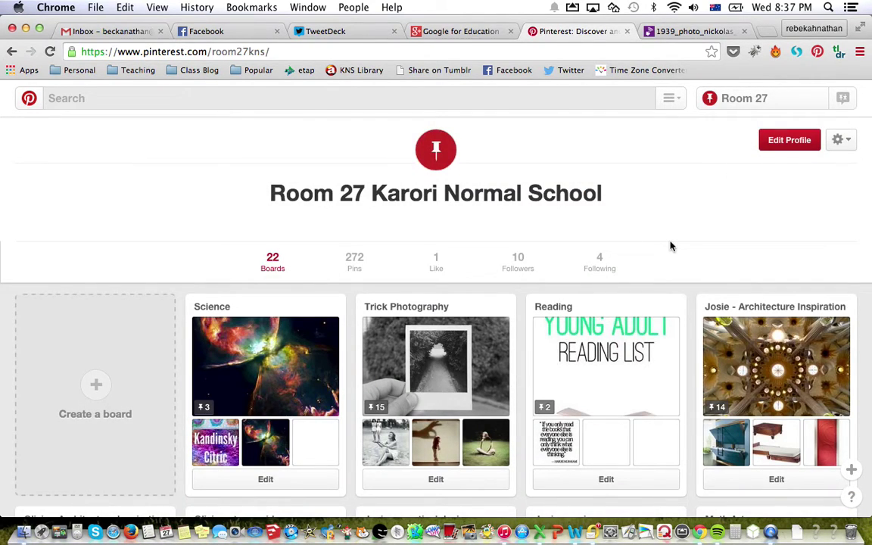
{"action": "scroll", "coordinate": [671, 246], "scroll_direction": "down", "scroll_amount": 15}
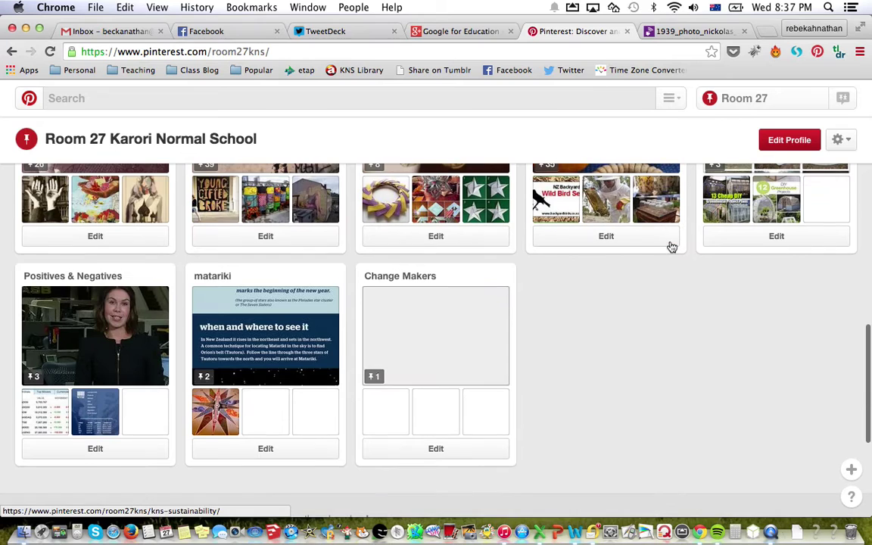
{"action": "left_click", "coordinate": [424, 311]}
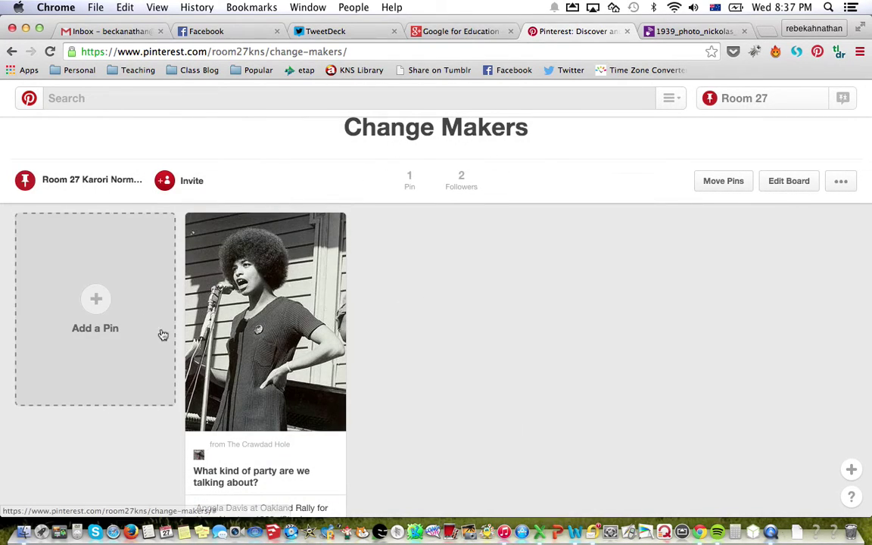
{"action": "left_click", "coordinate": [100, 298]}
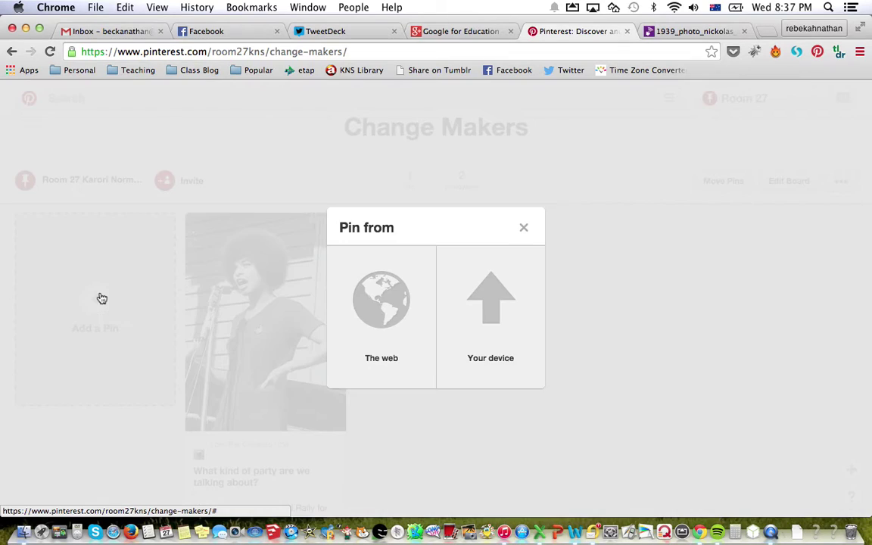
Upload 1939_photo_nickolas_muray.jpg from the Desktop as the new pin's image.
{"action": "left_click", "coordinate": [507, 328]}
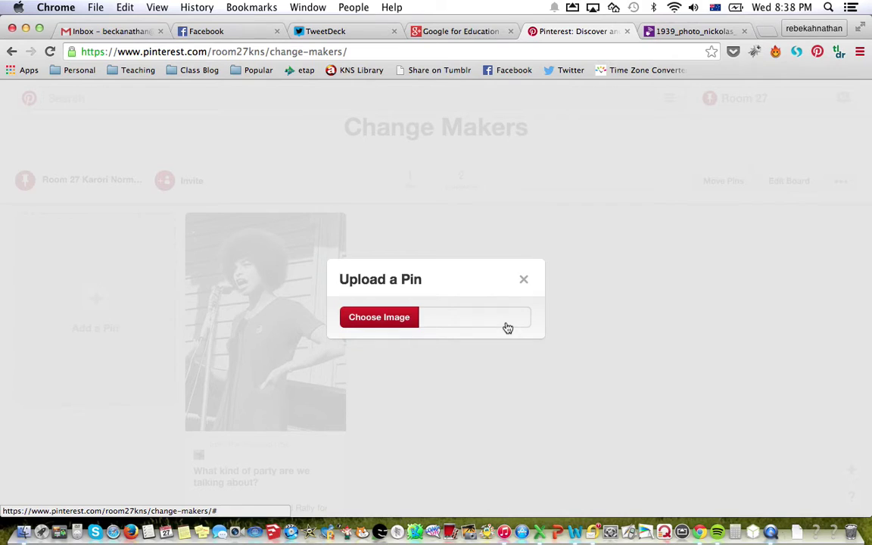
{"action": "left_click", "coordinate": [382, 319]}
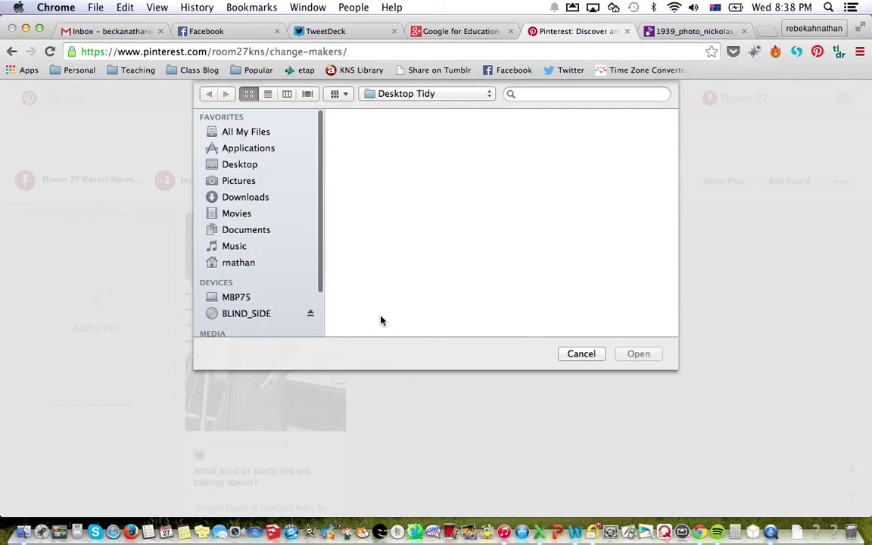
{"action": "left_click", "coordinate": [257, 165]}
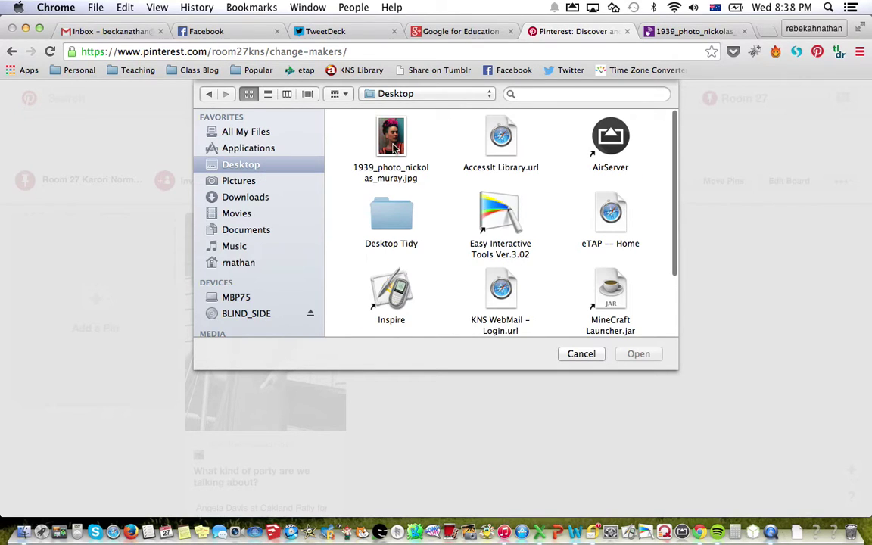
{"action": "left_click", "coordinate": [393, 148]}
{"action": "left_click", "coordinate": [638, 354]}
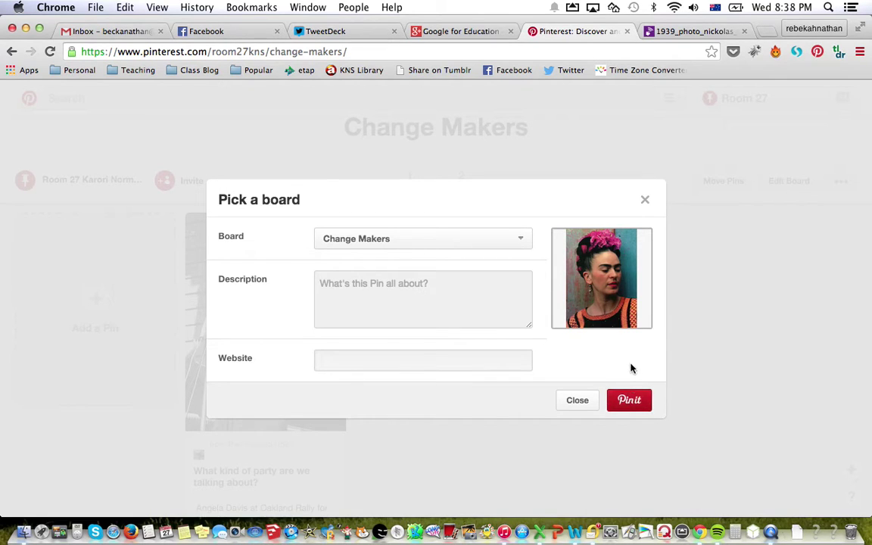
Open the Frida photo's Latinitas HERstory source page, then return to the Pinterest pin dialog.
{"action": "left_click", "coordinate": [668, 32]}
{"action": "left_click", "coordinate": [12, 51]}
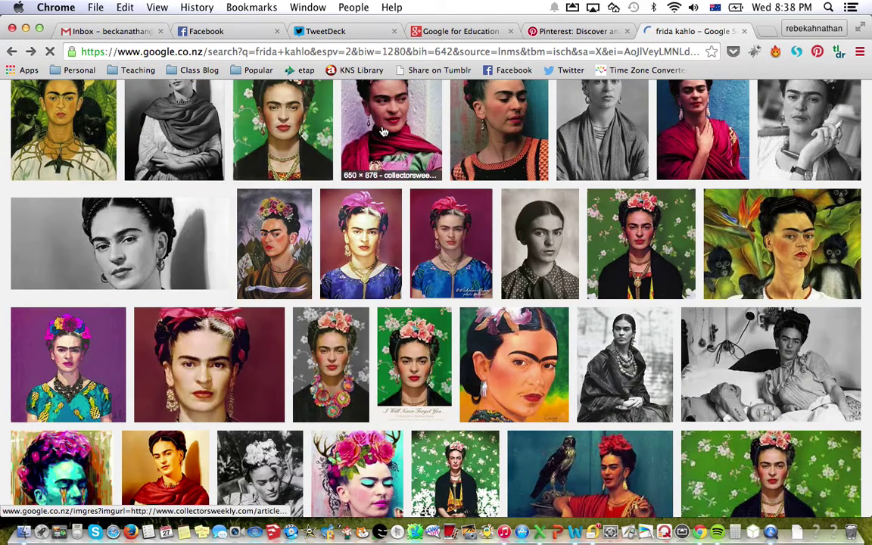
{"action": "left_click", "coordinate": [500, 148]}
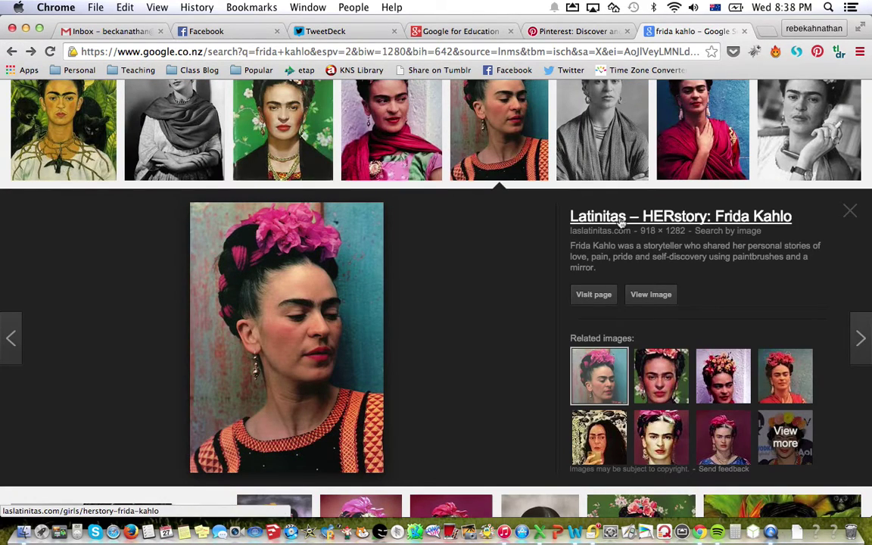
{"action": "left_click", "coordinate": [667, 216]}
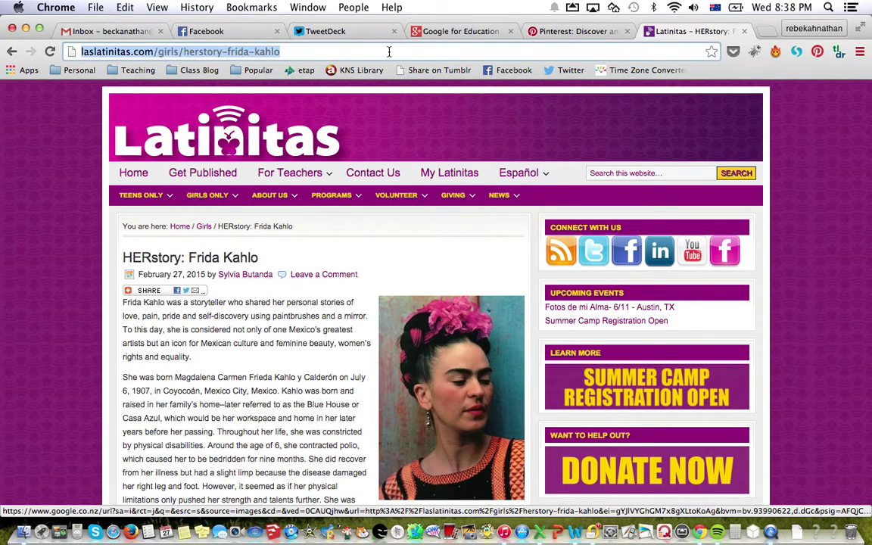
{"action": "left_click", "coordinate": [539, 32]}
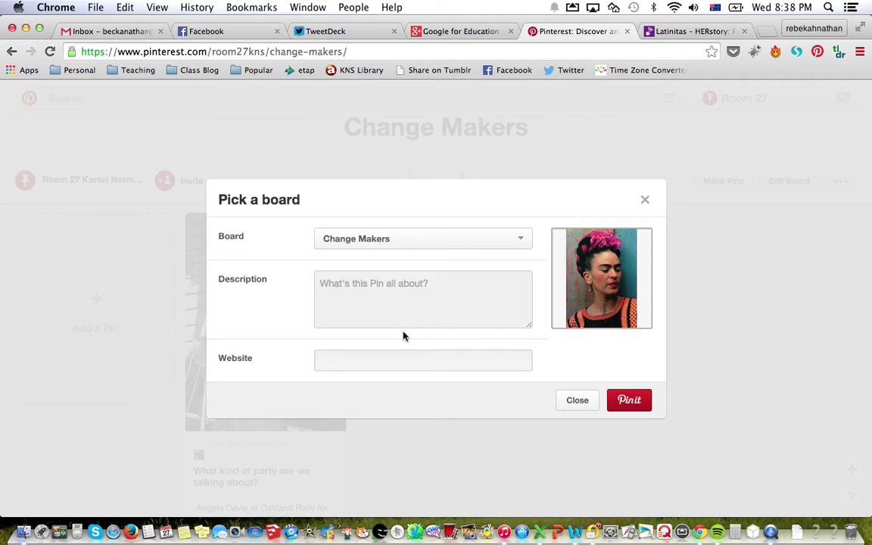
Pin the Frida photo with the Latinitas website and the 'broke down barriers for women in art' caption.
{"action": "left_click", "coordinate": [368, 362]}
{"action": "type", "text": "http://laslatinitas.com/girls/herstory-frida-kahlo"}
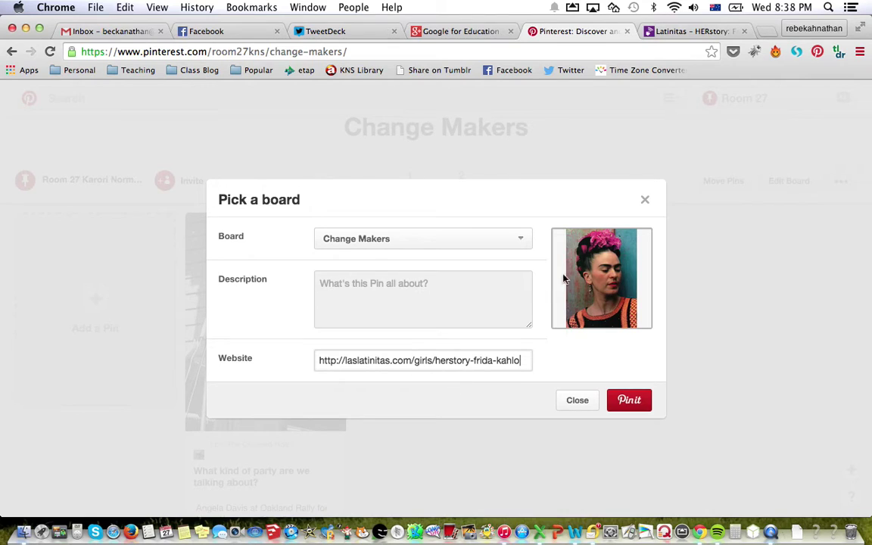
{"action": "left_click", "coordinate": [456, 285]}
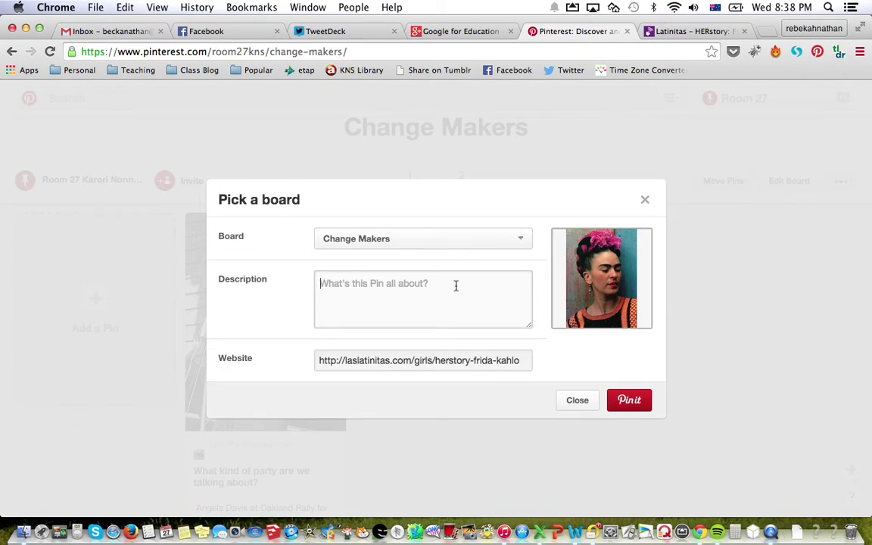
{"action": "type", "text": "I have chosen Friday Kahlo "}
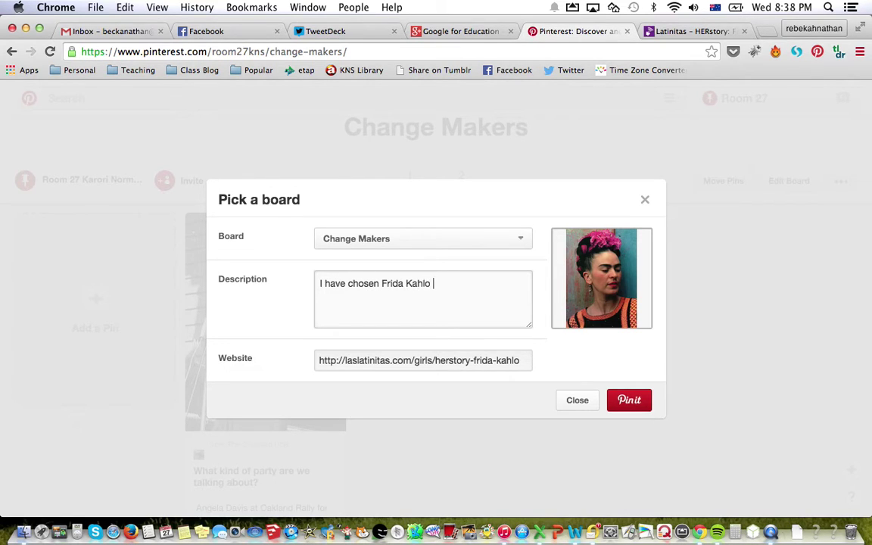
{"action": "type", "text": "because I think she"}
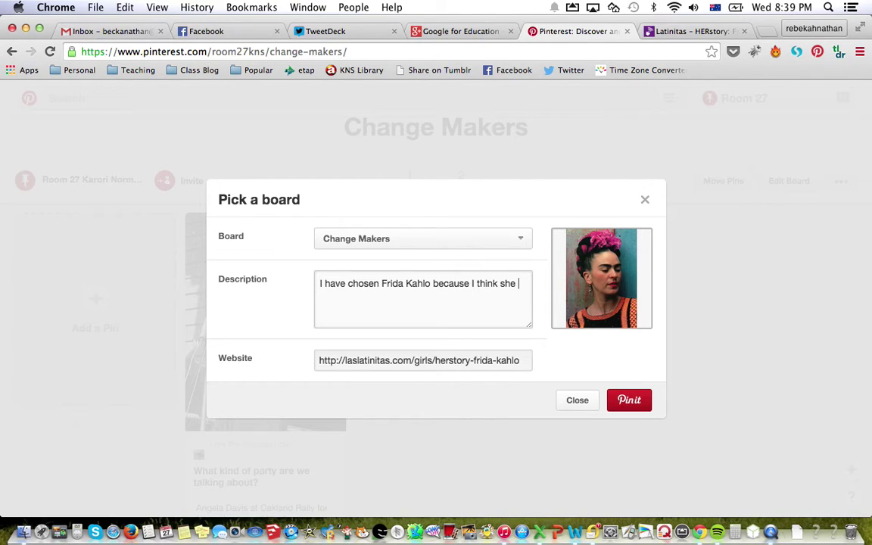
{"action": "type", "text": " broke down barriers for women in art."}
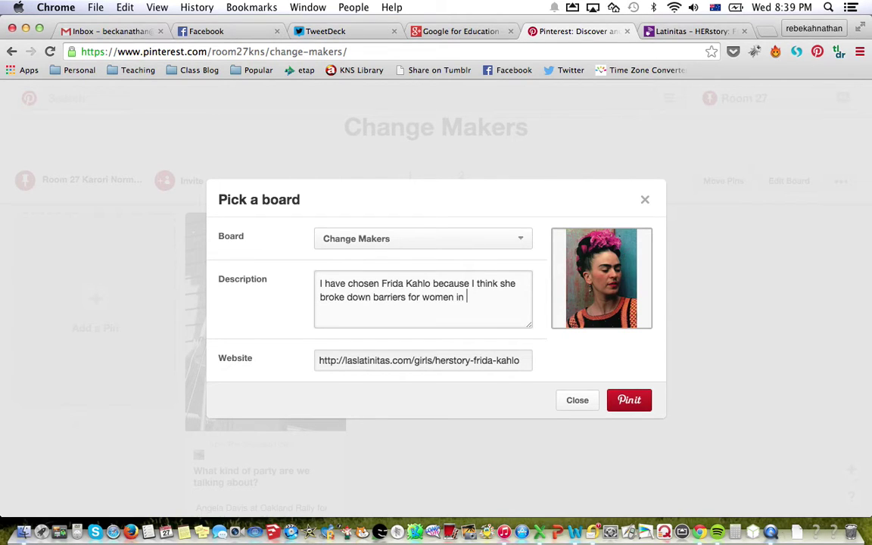
{"action": "left_click", "coordinate": [617, 401]}
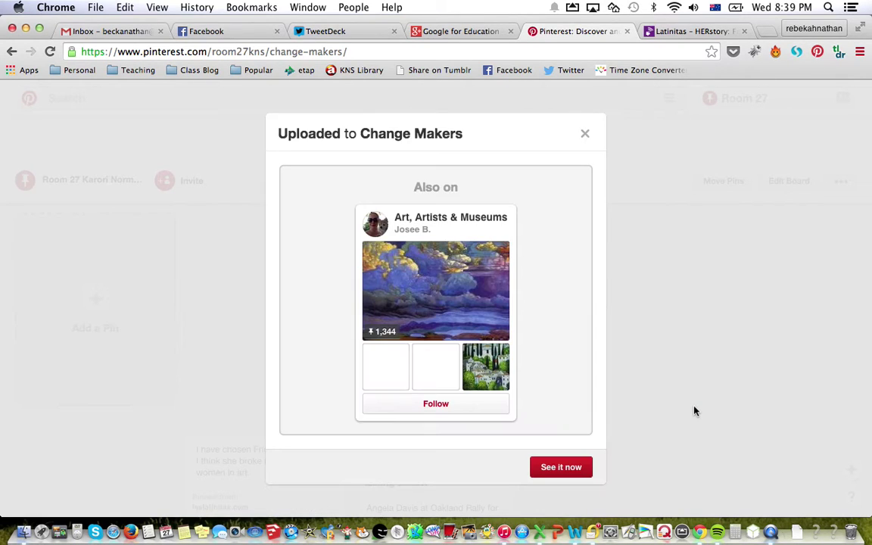
Dismiss the upload confirmation and view the Frida Kahlo pin beside the Angela Davis pin.
{"action": "left_click", "coordinate": [587, 134]}
{"action": "scroll", "coordinate": [652, 347], "scroll_direction": "down", "scroll_amount": 2}
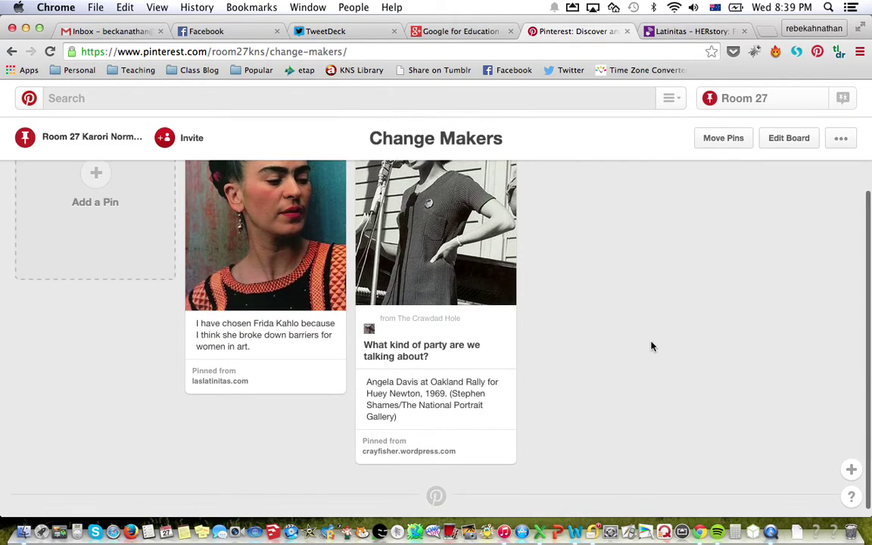
{"action": "scroll", "coordinate": [652, 347], "scroll_direction": "up", "scroll_amount": 2}
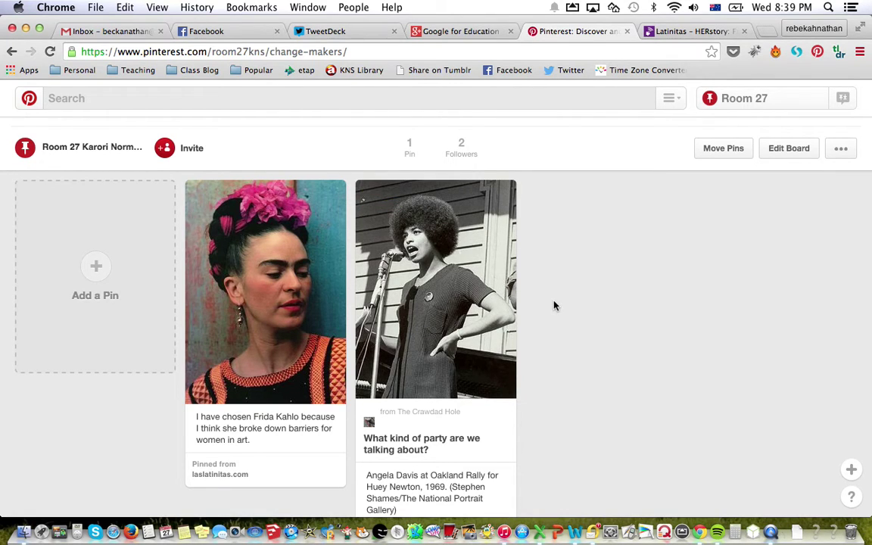
{"action": "mouse_move", "coordinate": [501, 199]}
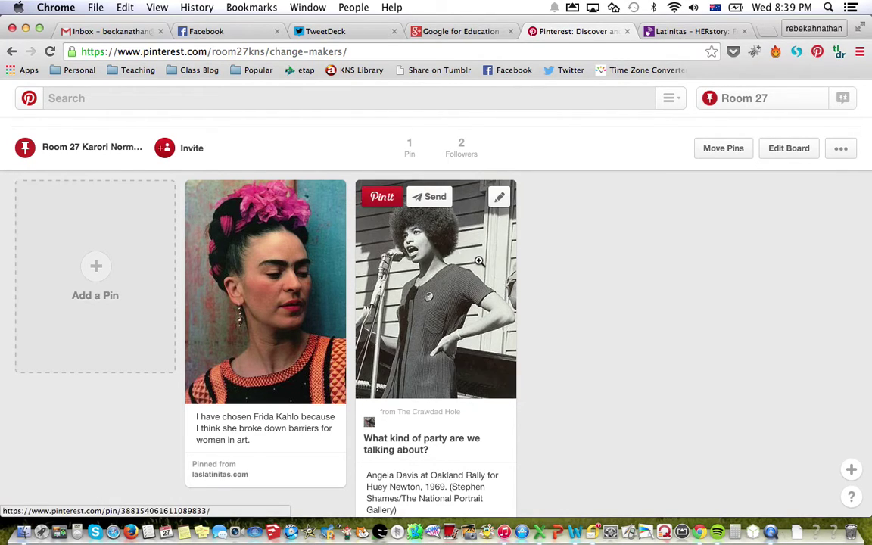
Caption the Angela Davis pin: she taught me feminism and standing up for beliefs, even if scary.
{"action": "left_click", "coordinate": [501, 198]}
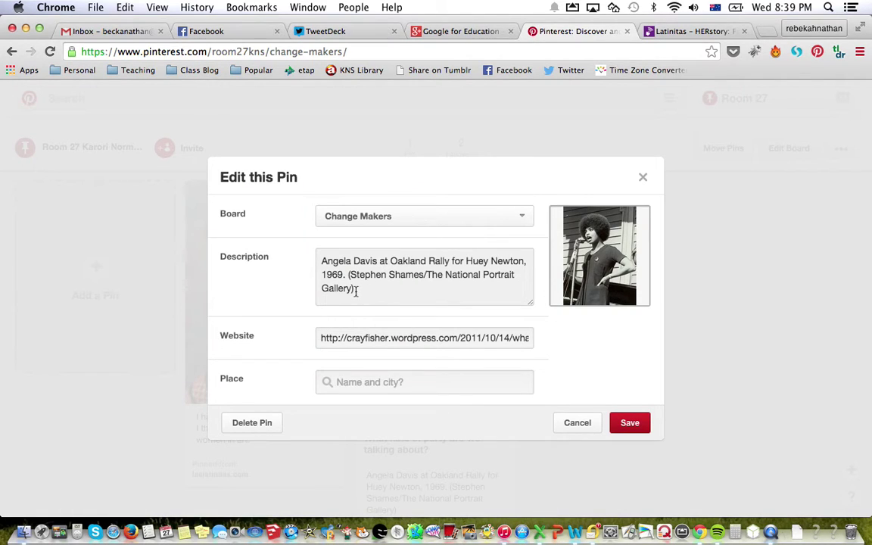
{"action": "left_click_drag", "start_coordinate": [356, 292], "coordinate": [319, 258]}
{"action": "left_click", "coordinate": [320, 268]}
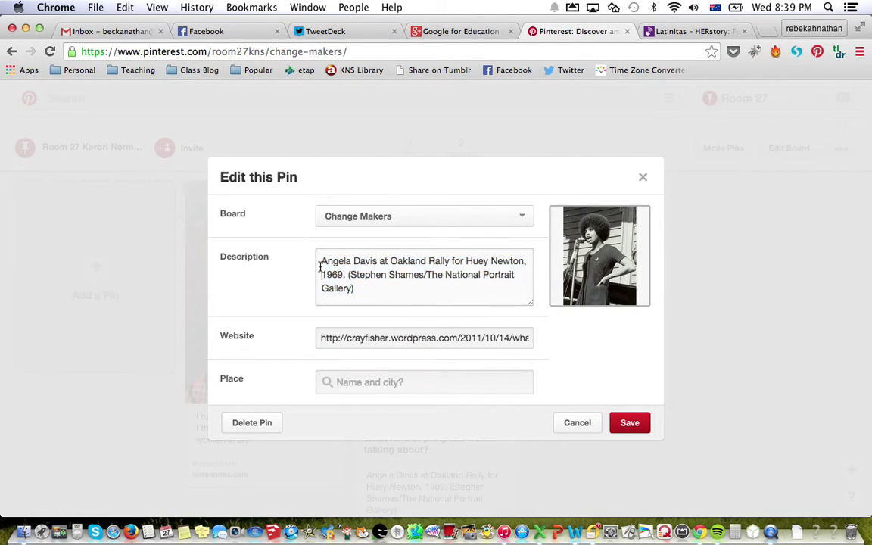
{"action": "key", "text": "Return"}
{"action": "key", "text": "Return"}
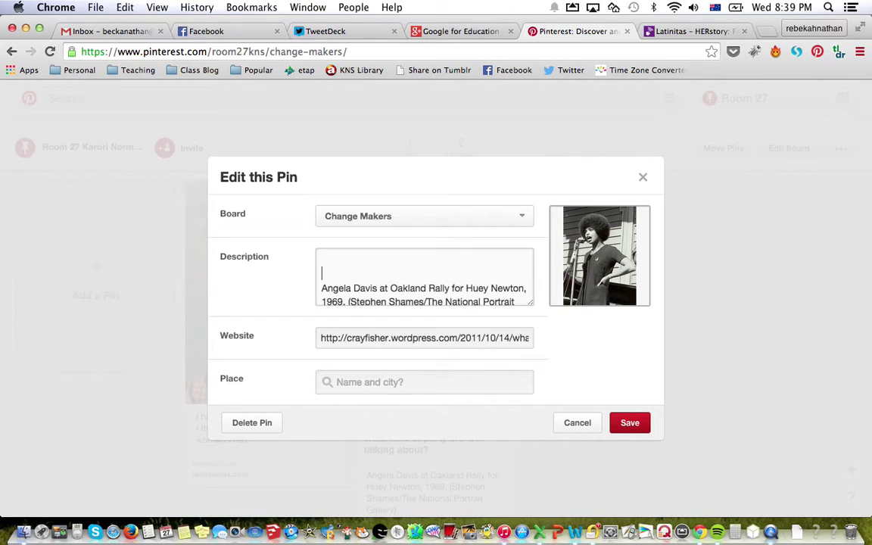
{"action": "type", "text": "I have chosen Angela Dav"}
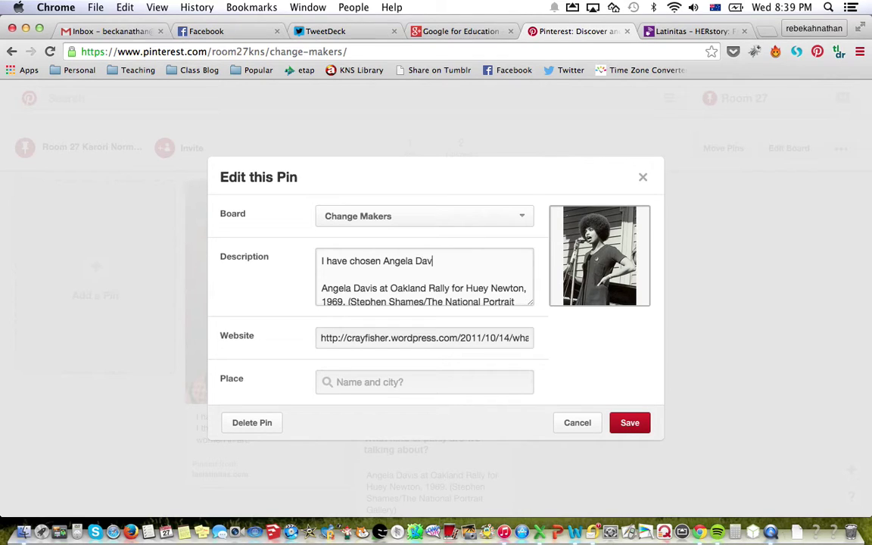
{"action": "type", "text": "is because she taught me about e"}
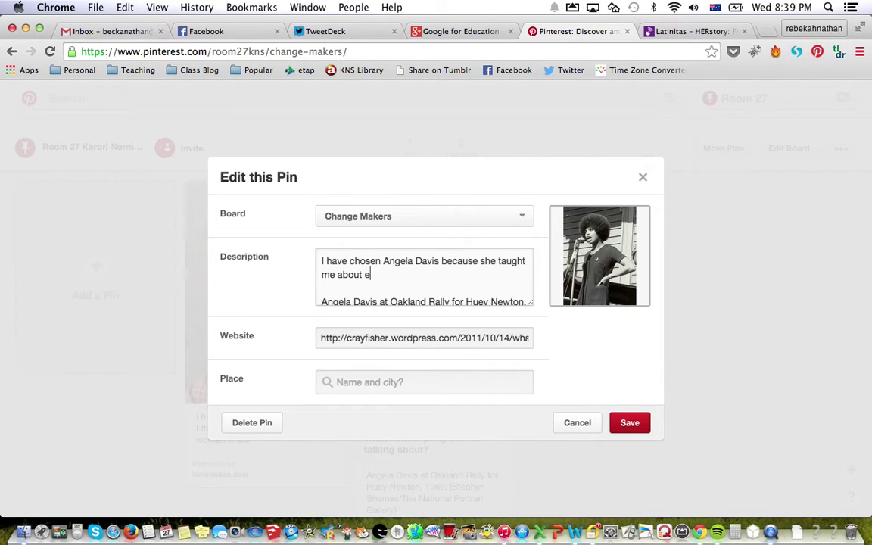
{"action": "key", "text": "BackSpace"}
{"action": "type", "text": "feminism and stand"}
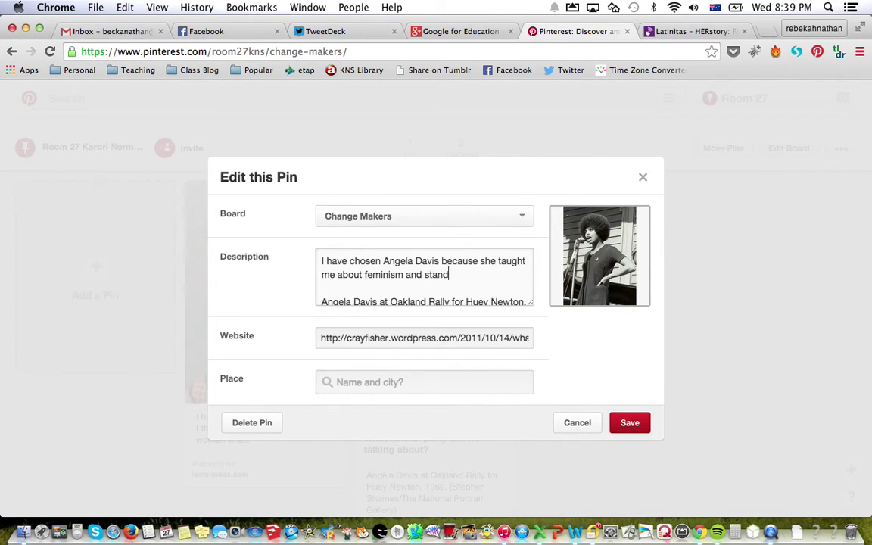
{"action": "type", "text": "ing up for what you "}
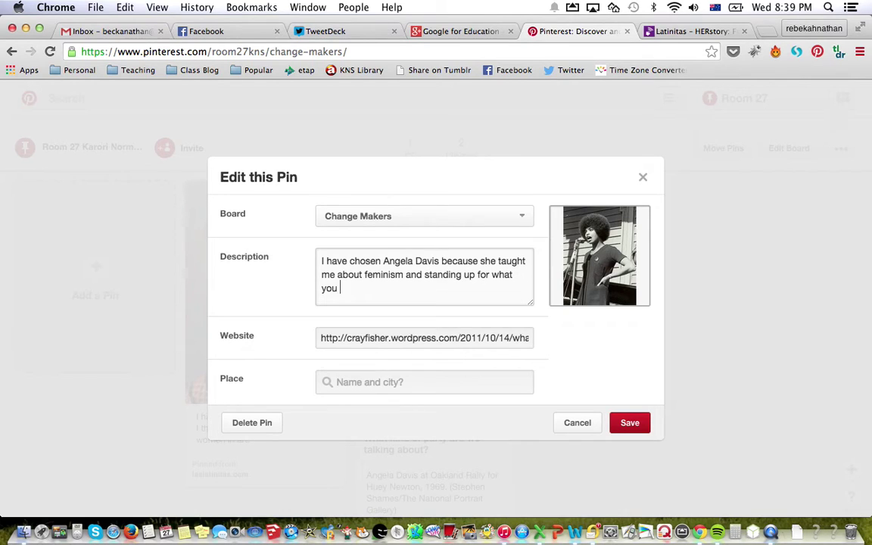
{"action": "type", "text": "believe in, even if it is scary!"}
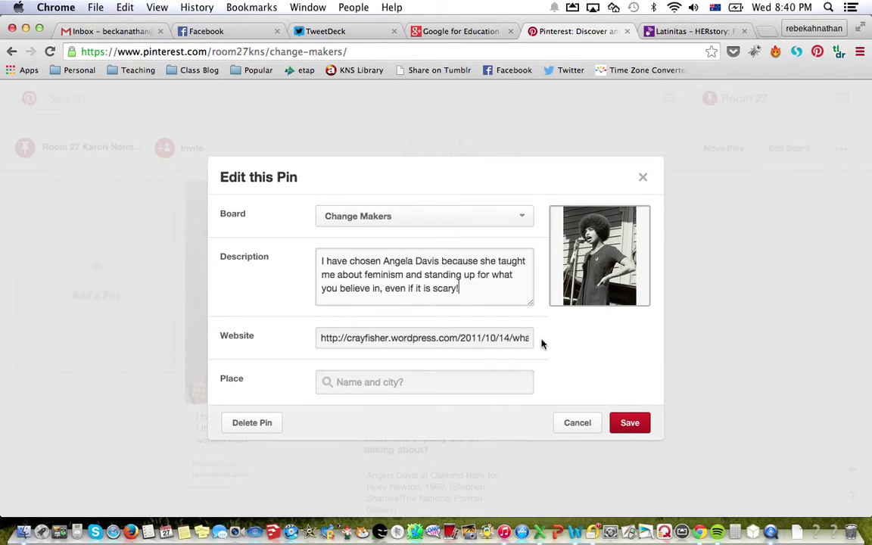
{"action": "left_click", "coordinate": [630, 424]}
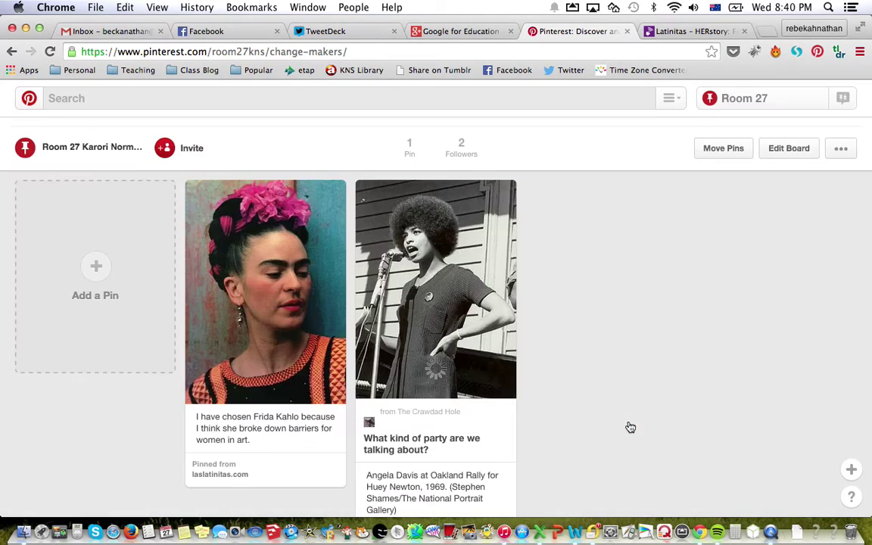
{"action": "scroll", "coordinate": [632, 382], "scroll_direction": "down", "scroll_amount": 2}
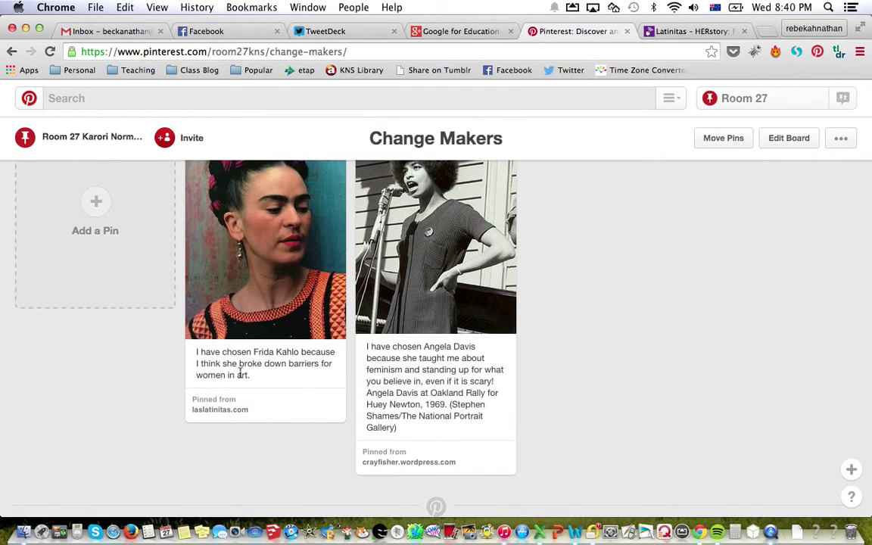
{"action": "scroll", "coordinate": [545, 326], "scroll_direction": "down", "scroll_amount": 1}
{"action": "scroll", "coordinate": [547, 322], "scroll_direction": "up", "scroll_amount": 3}
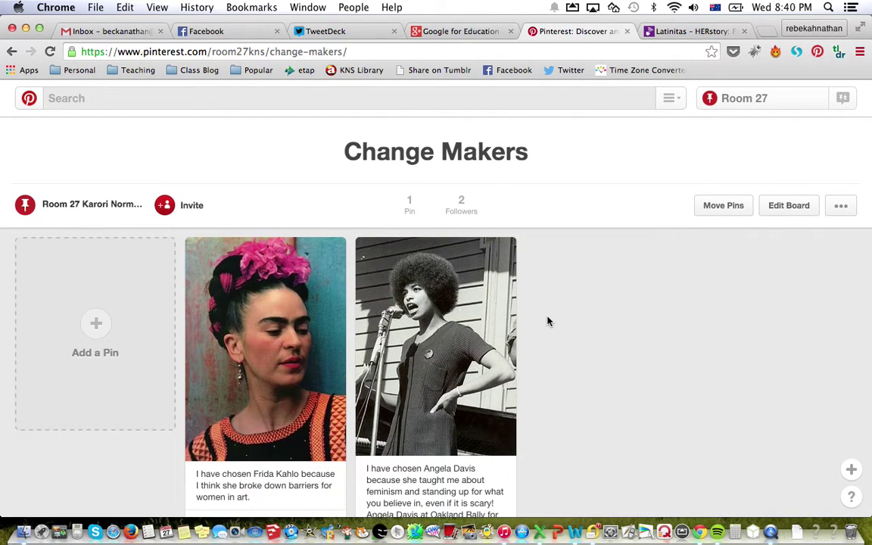
Return to the Latinitas HERstory: Frida Kahlo article tab.
{"action": "left_click", "coordinate": [670, 31]}
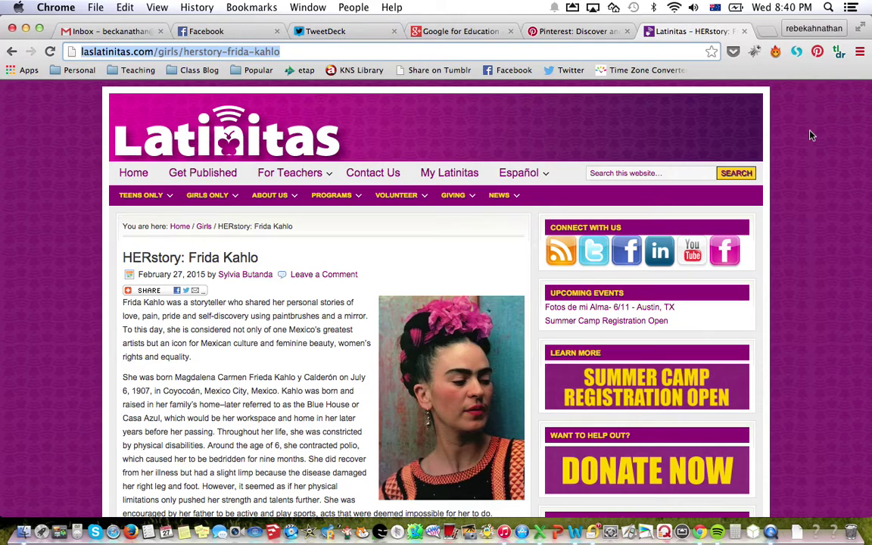
Search Google for 'pinterest chrome extension' in a new tab.
{"action": "left_click", "coordinate": [767, 34]}
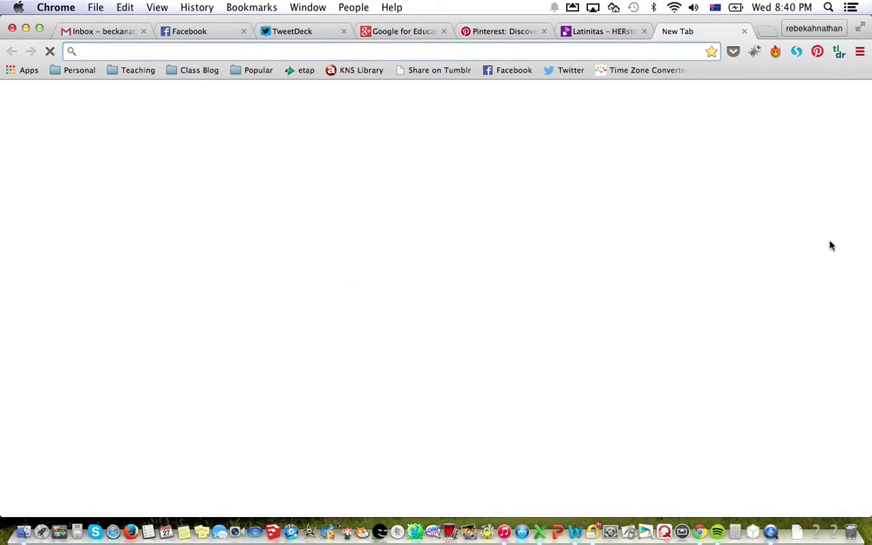
{"action": "type", "text": "pin"}
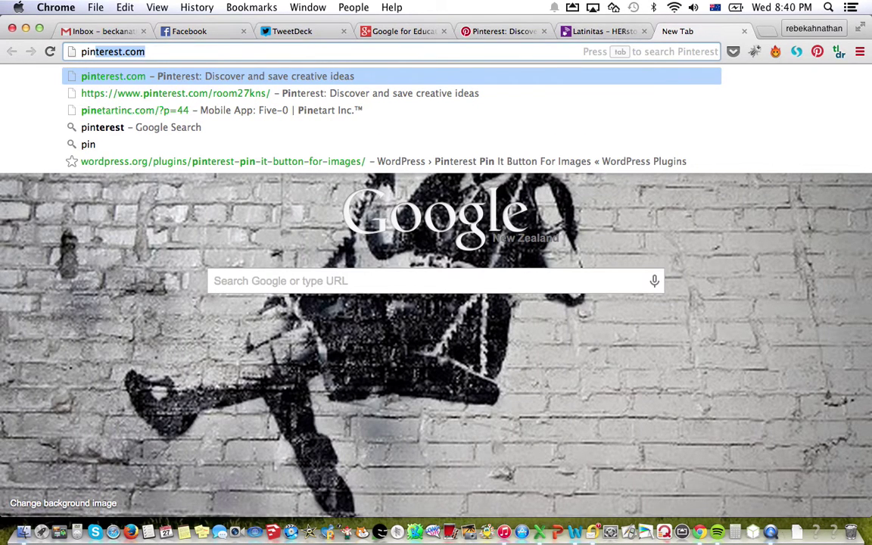
{"action": "key", "text": "BackSpace"}
{"action": "type", "text": "terest"}
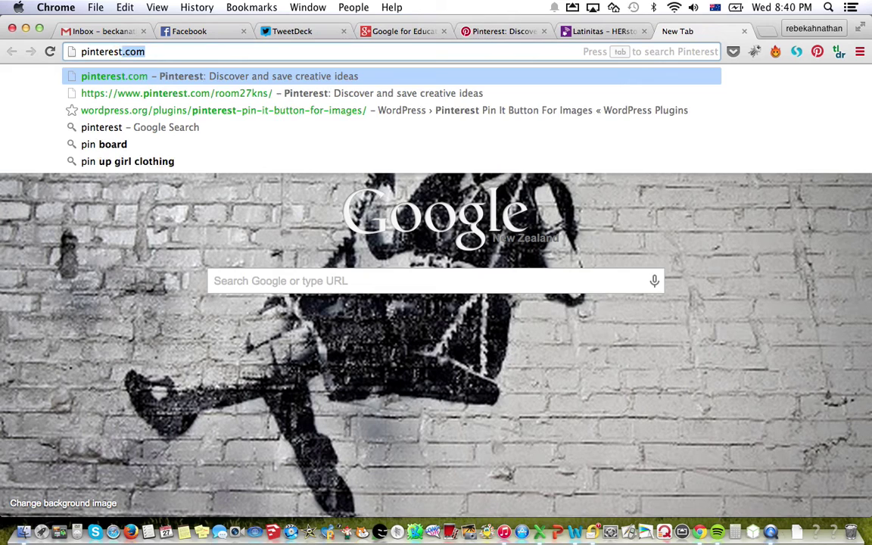
{"action": "type", "text": " chrome"}
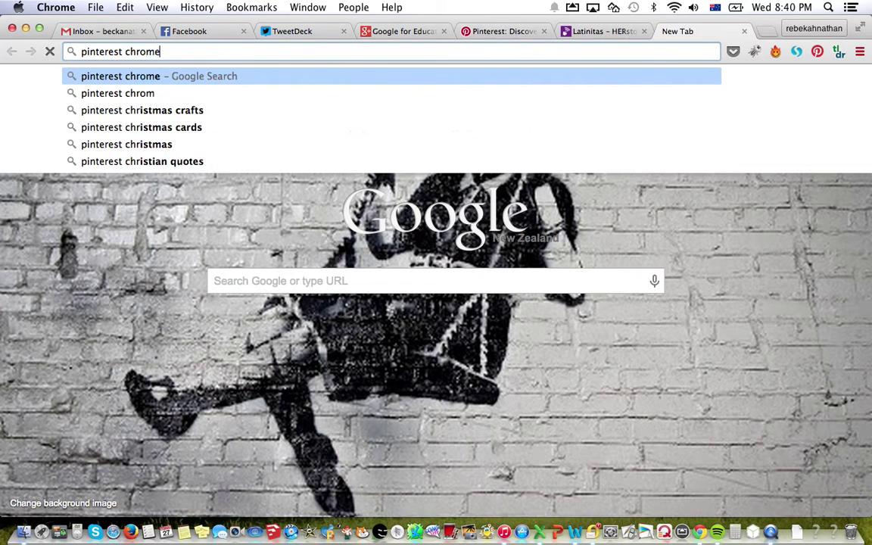
{"action": "type", "text": " extension"}
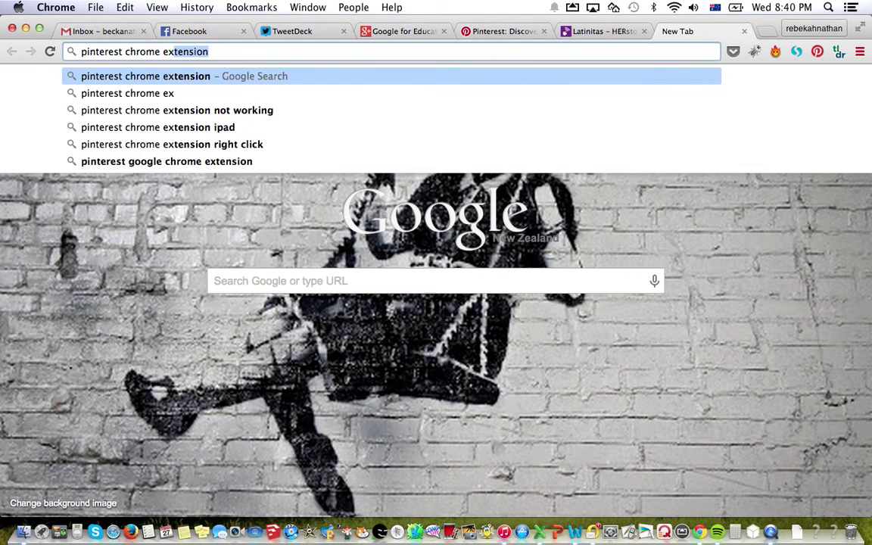
{"action": "key", "text": "Return"}
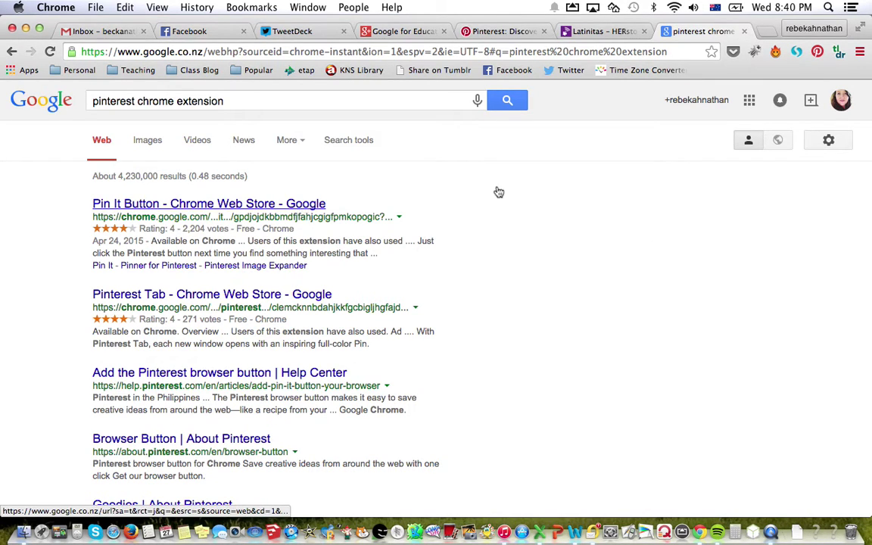
Confirm the Pin It Button is added to Chrome, then close the Web Store tab.
{"action": "left_click", "coordinate": [537, 200]}
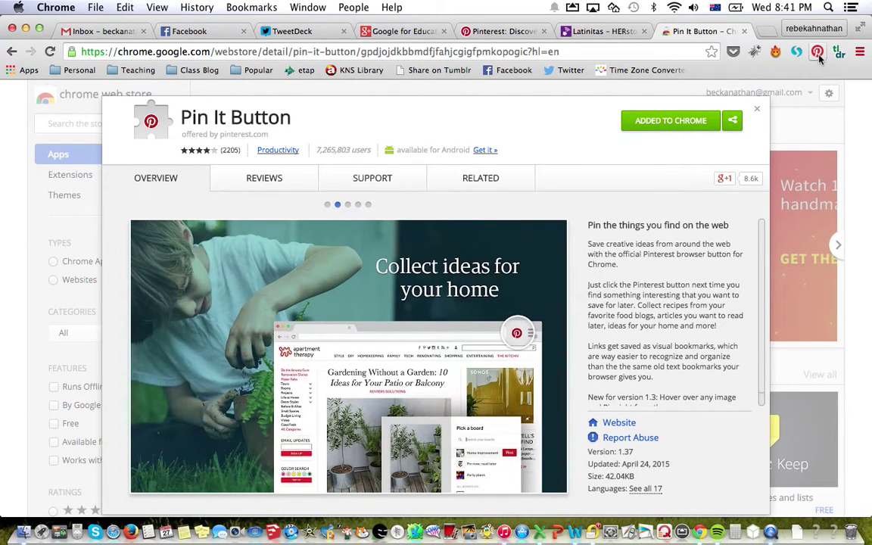
{"action": "left_click", "coordinate": [758, 111]}
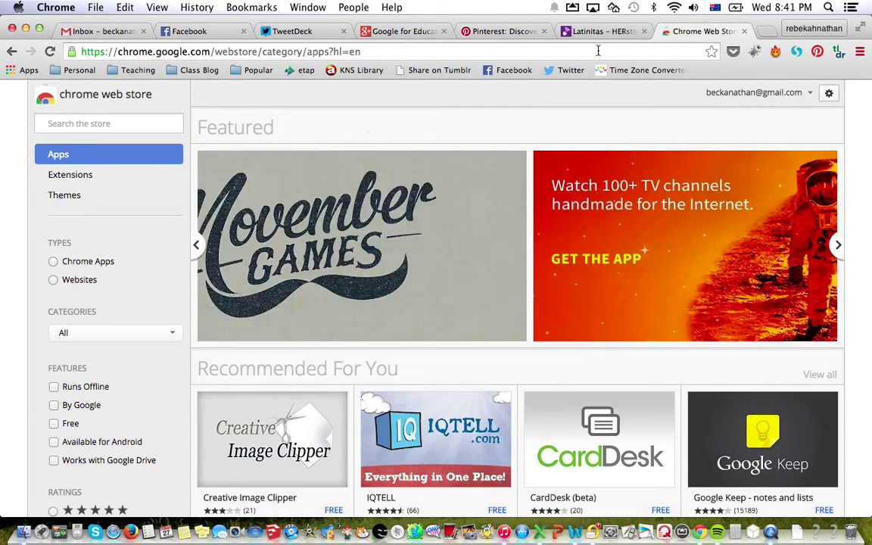
{"action": "left_click", "coordinate": [745, 31]}
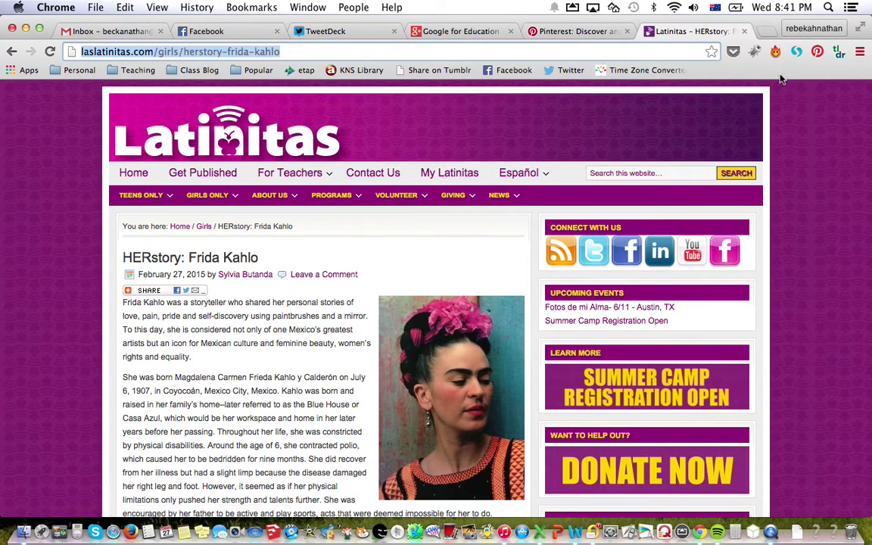
Try pinning the article's Frida Kahlo photo with Pin It, then close the crashed window and go back.
{"action": "left_click", "coordinate": [435, 48]}
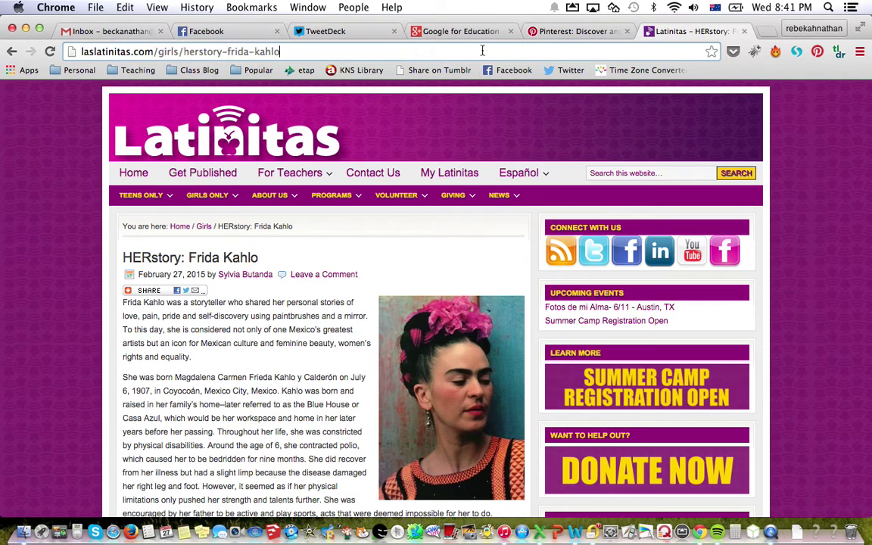
{"action": "scroll", "coordinate": [401, 174], "scroll_direction": "down", "scroll_amount": 4}
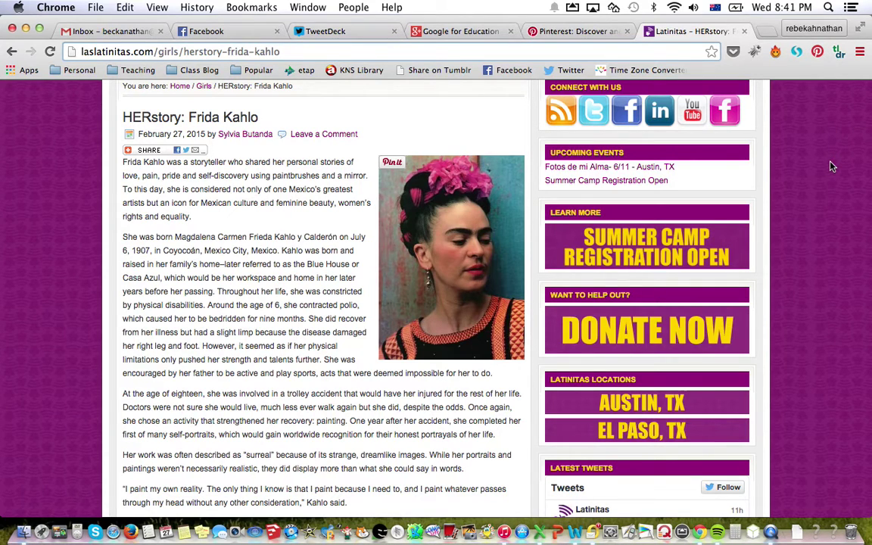
{"action": "left_click", "coordinate": [818, 52]}
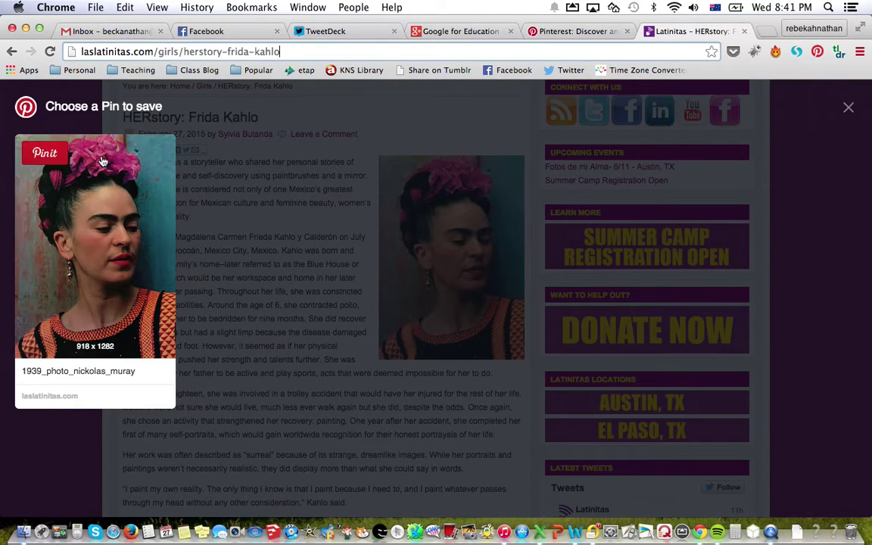
{"action": "mouse_move", "coordinate": [49, 154]}
{"action": "left_click", "coordinate": [48, 154]}
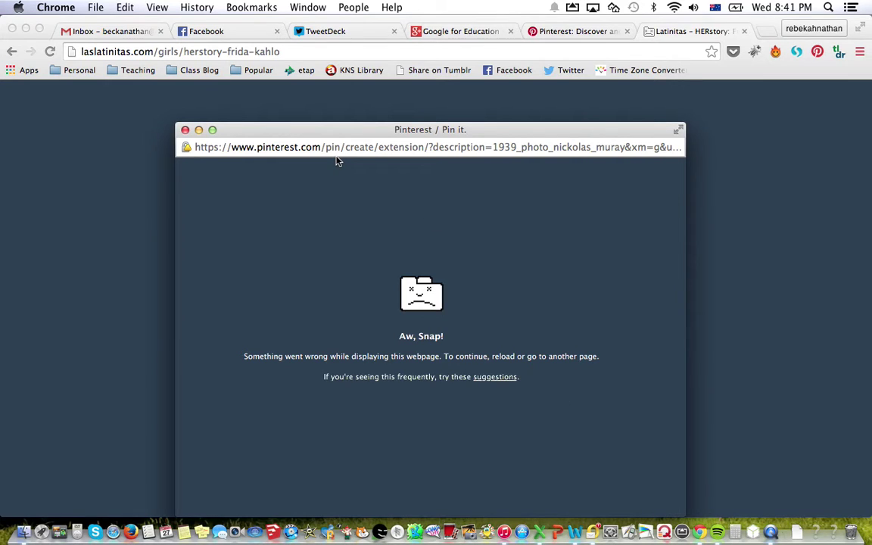
{"action": "left_click", "coordinate": [185, 130]}
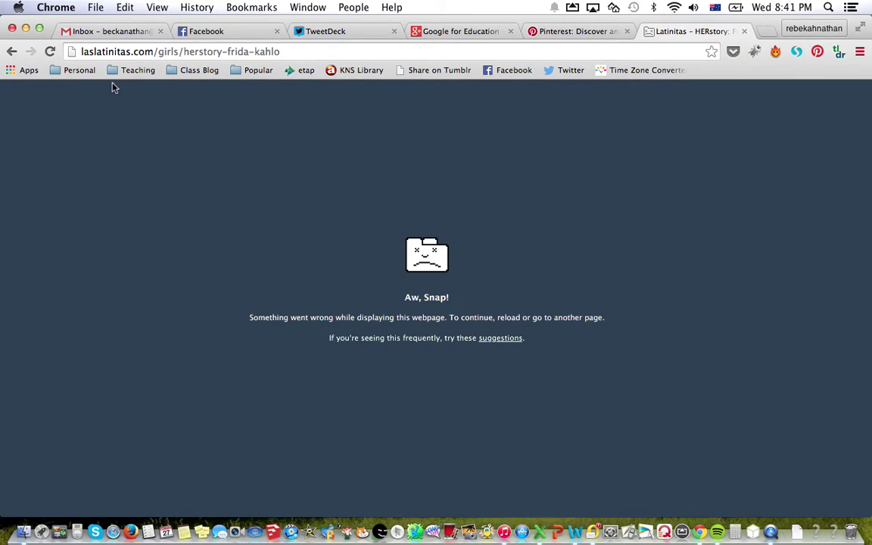
{"action": "left_click", "coordinate": [12, 52]}
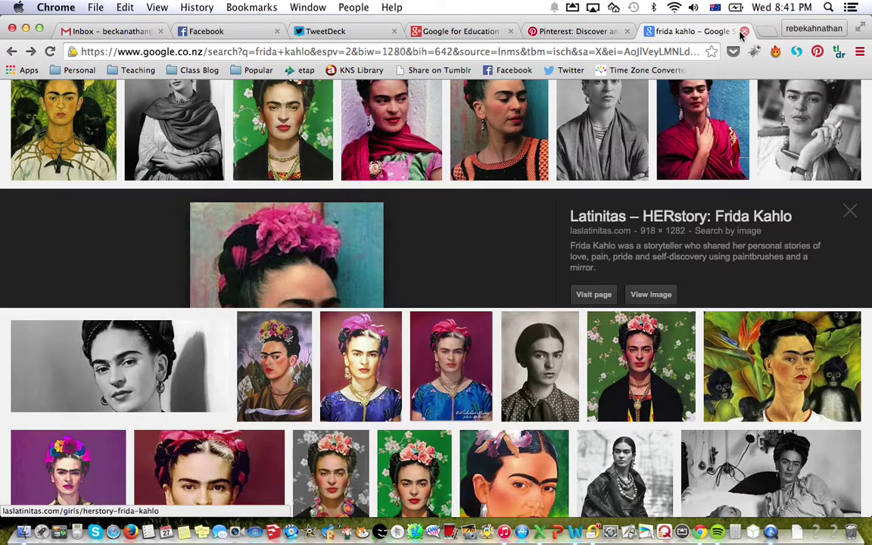
Close the Frida Kahlo image results tab and show Room 27 Karori Normal School's boards, including Change Makers.
{"action": "left_click", "coordinate": [744, 31]}
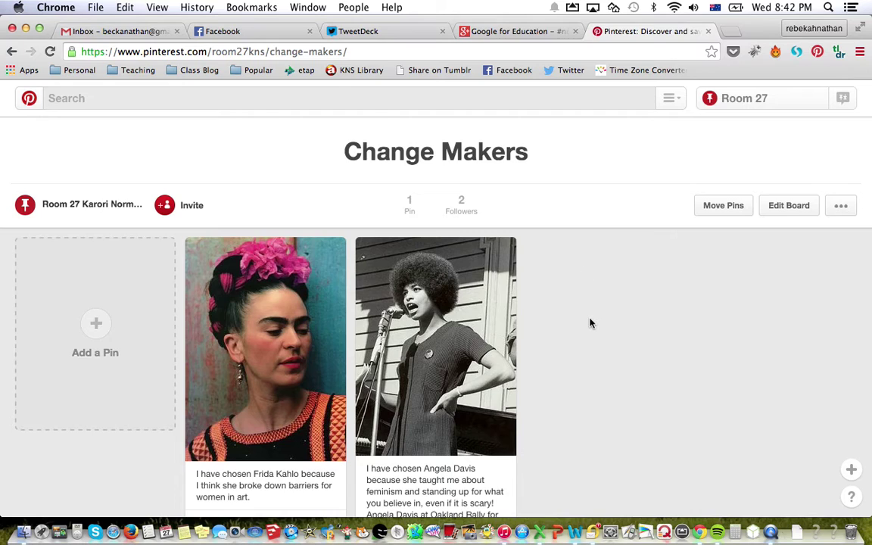
{"action": "scroll", "coordinate": [591, 323], "scroll_direction": "down", "scroll_amount": 2}
{"action": "scroll", "coordinate": [591, 323], "scroll_direction": "up", "scroll_amount": 2}
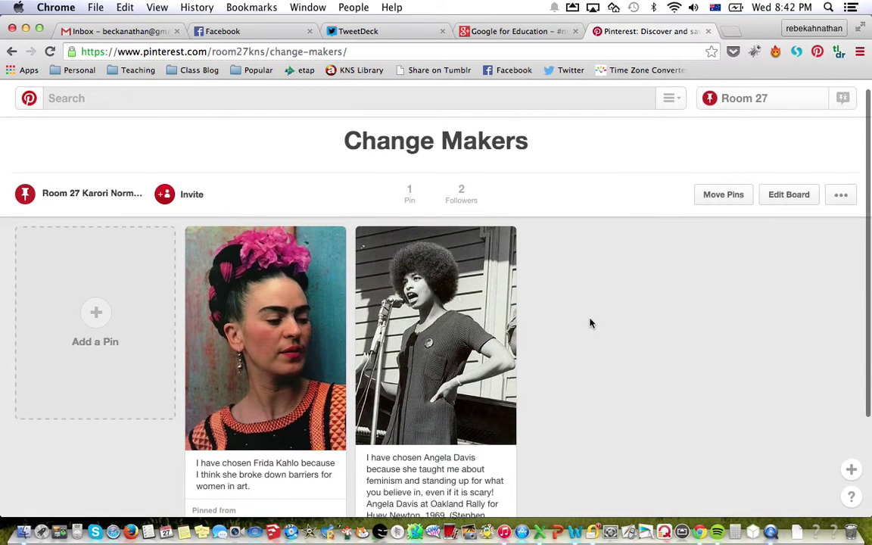
{"action": "scroll", "coordinate": [591, 324], "scroll_direction": "up", "scroll_amount": 1}
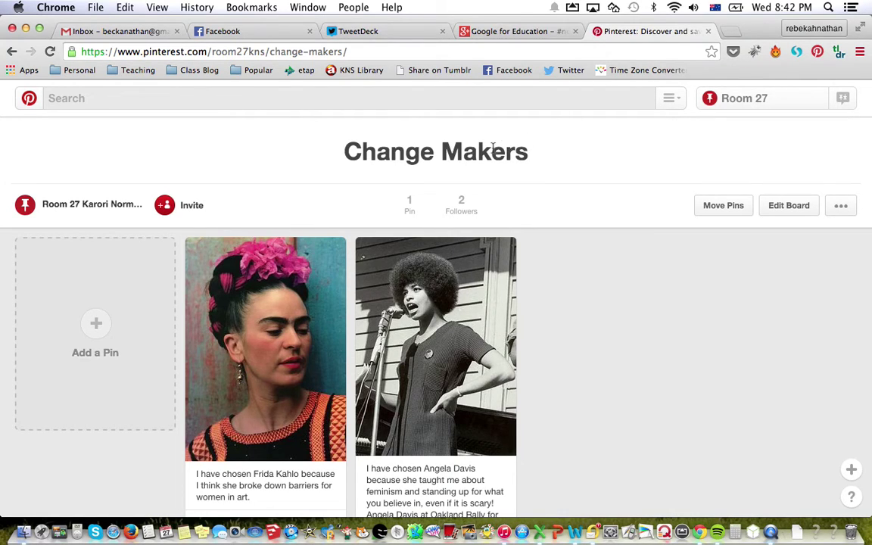
{"action": "left_click", "coordinate": [735, 107]}
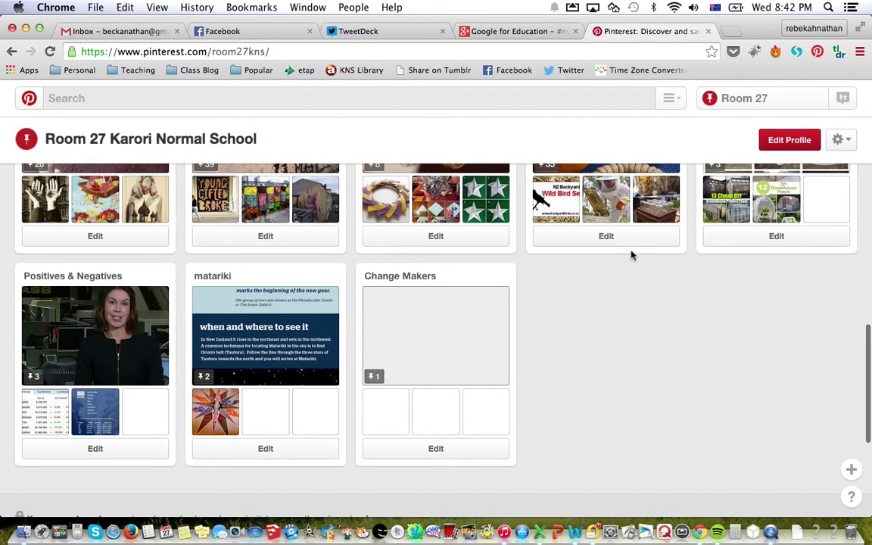